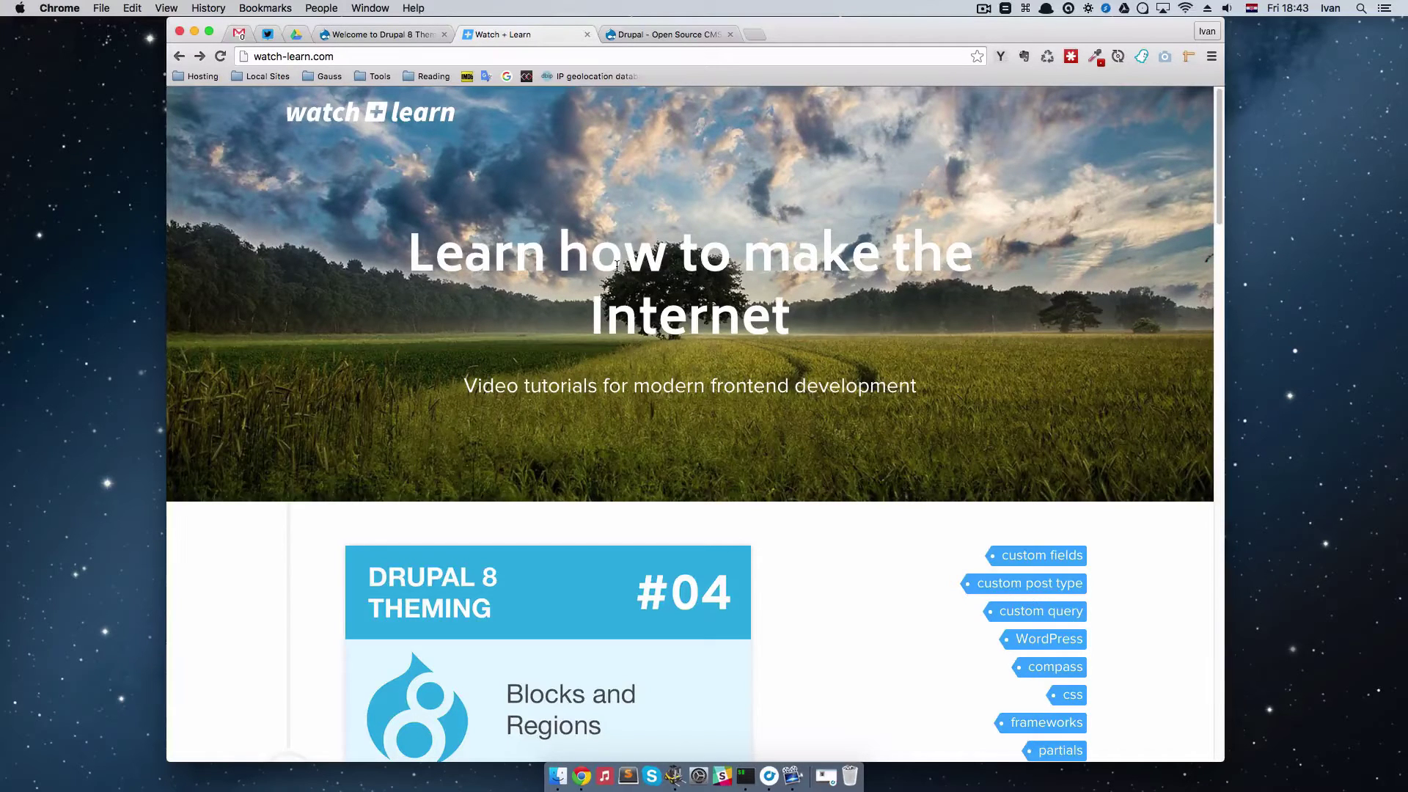
Switch Chrome to the 'Drupal - Open Source CMS' tab showing the drupal.org home page
{"action": "left_click", "coordinate": [667, 34]}
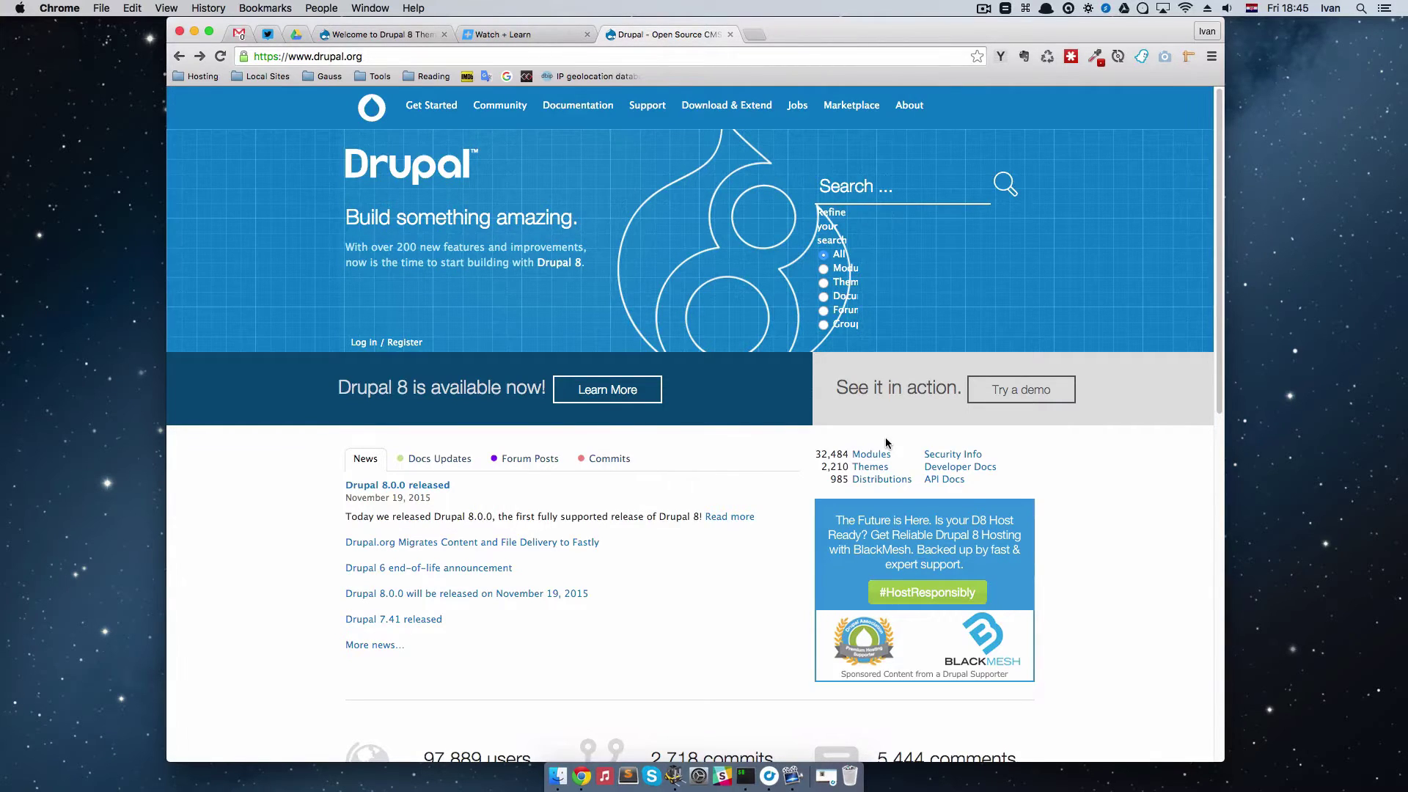
From the Drupal 8 landing page, reach the 8.0.0 release and save drupal-8.0.0.tar.gz to the Desktop
{"action": "left_click", "coordinate": [600, 395]}
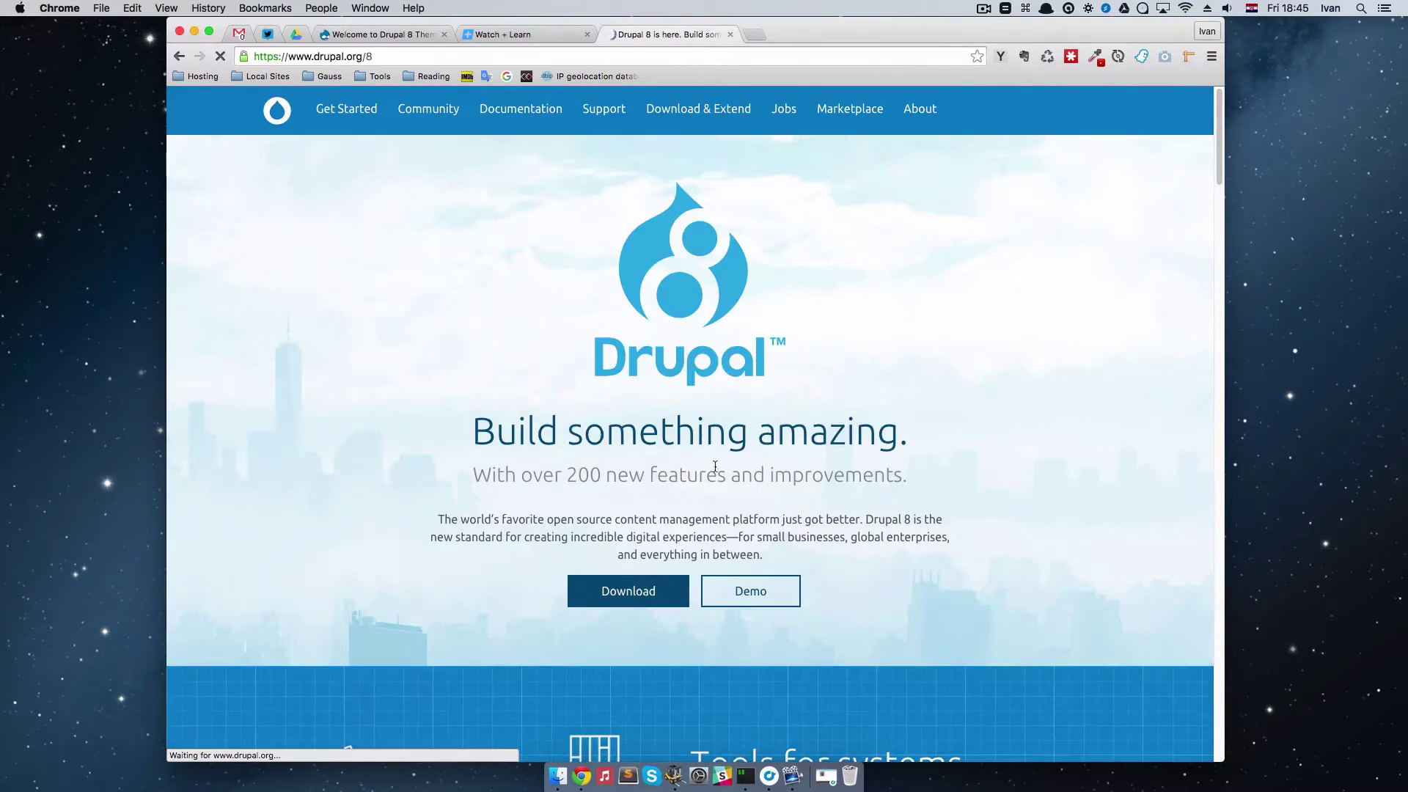
{"action": "scroll", "coordinate": [646, 498], "scroll_direction": "down", "scroll_amount": 2}
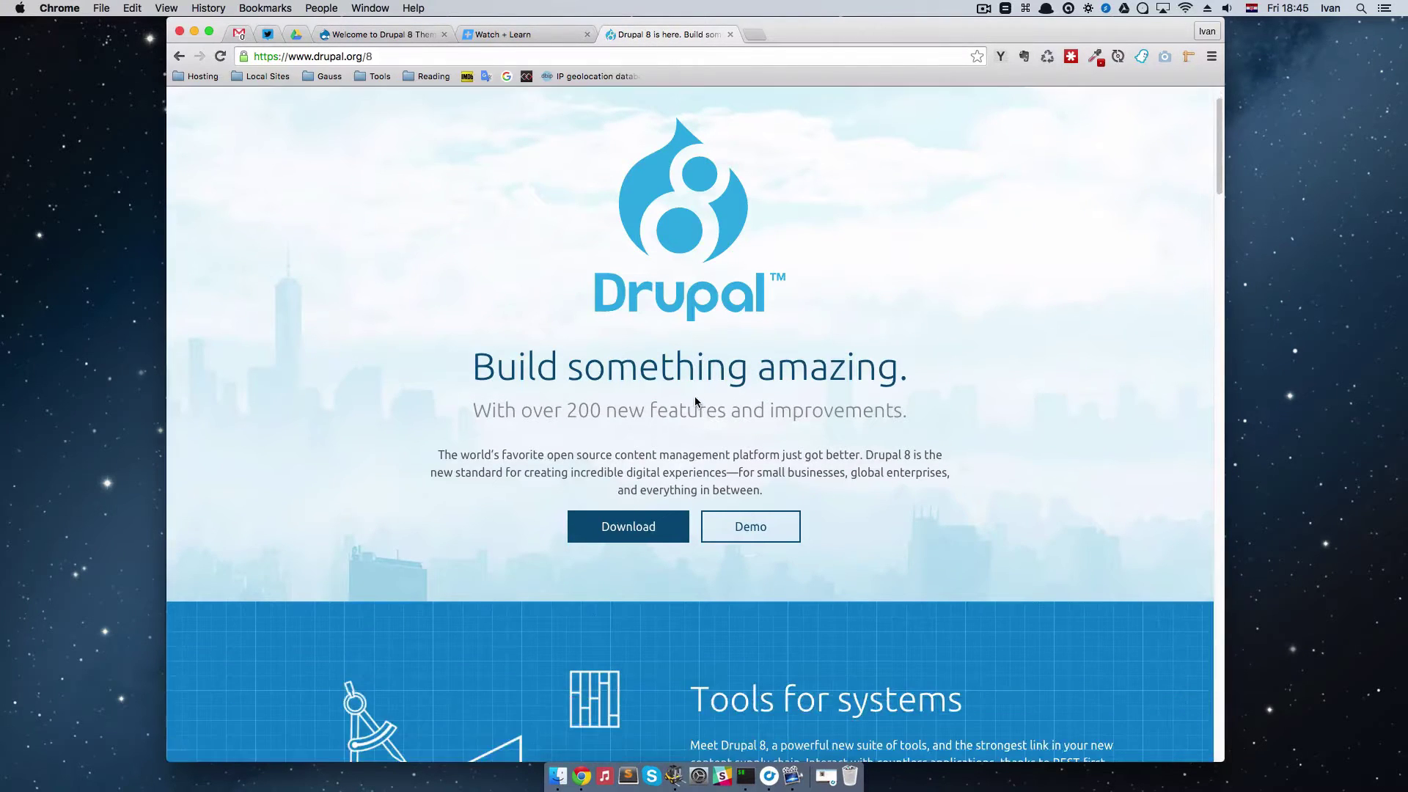
{"action": "left_click", "coordinate": [639, 530]}
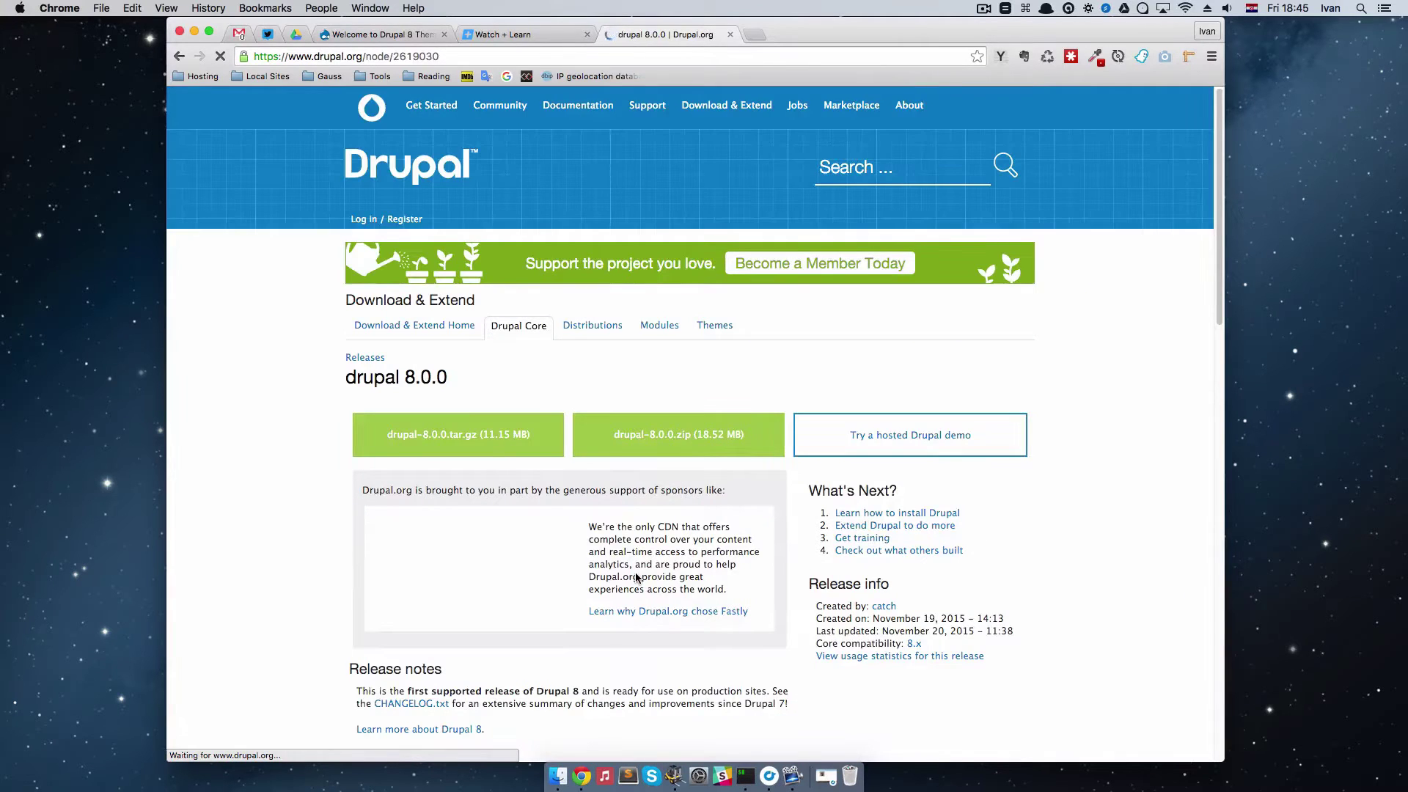
{"action": "scroll", "coordinate": [514, 418], "scroll_direction": "down", "scroll_amount": 1}
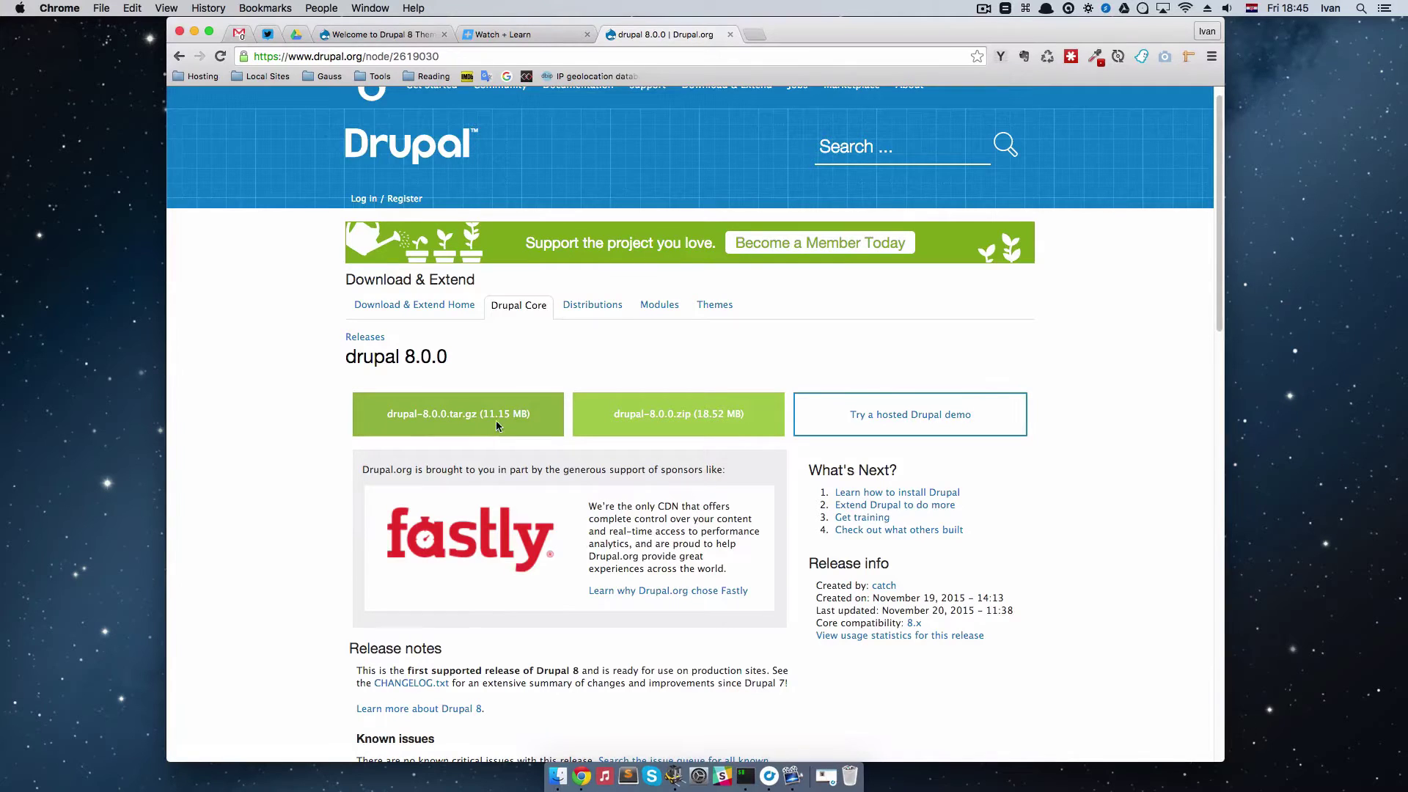
{"action": "left_click_drag", "start_coordinate": [481, 413], "coordinate": [387, 414]}
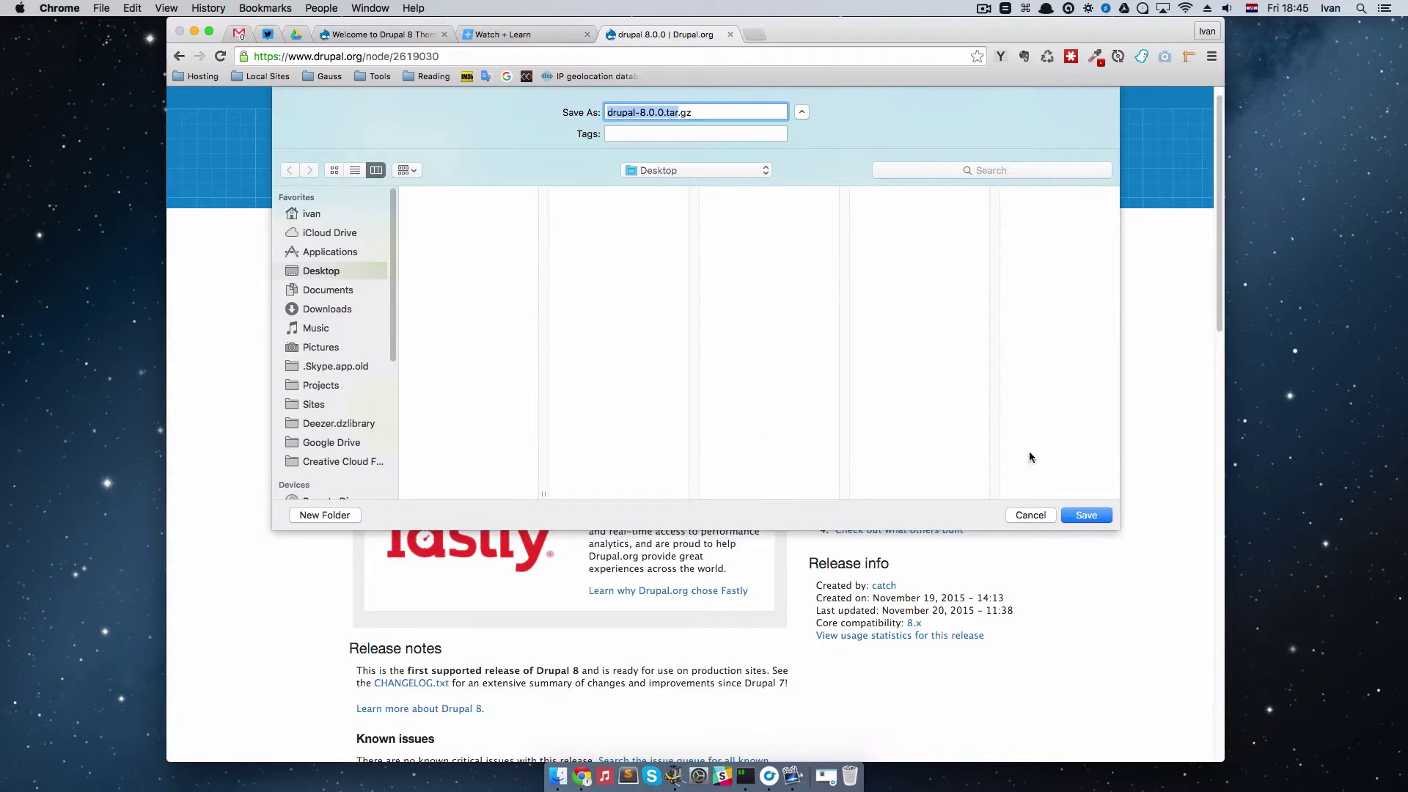
{"action": "left_click", "coordinate": [1087, 519]}
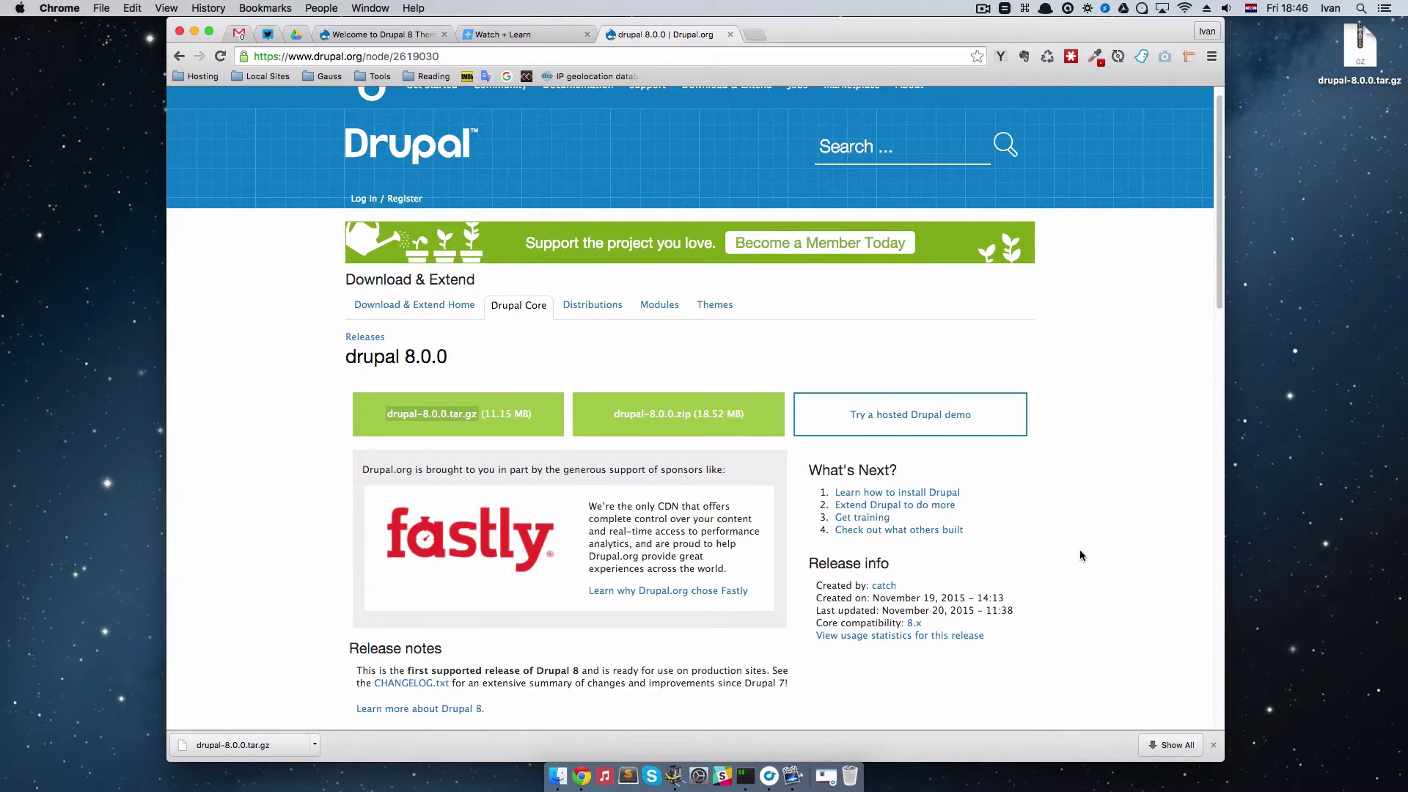
Expand drupal-8.0.0.tar.gz on the Desktop with Cmd+O into a drupal-8.0.0 folder
{"action": "left_click", "coordinate": [1361, 64]}
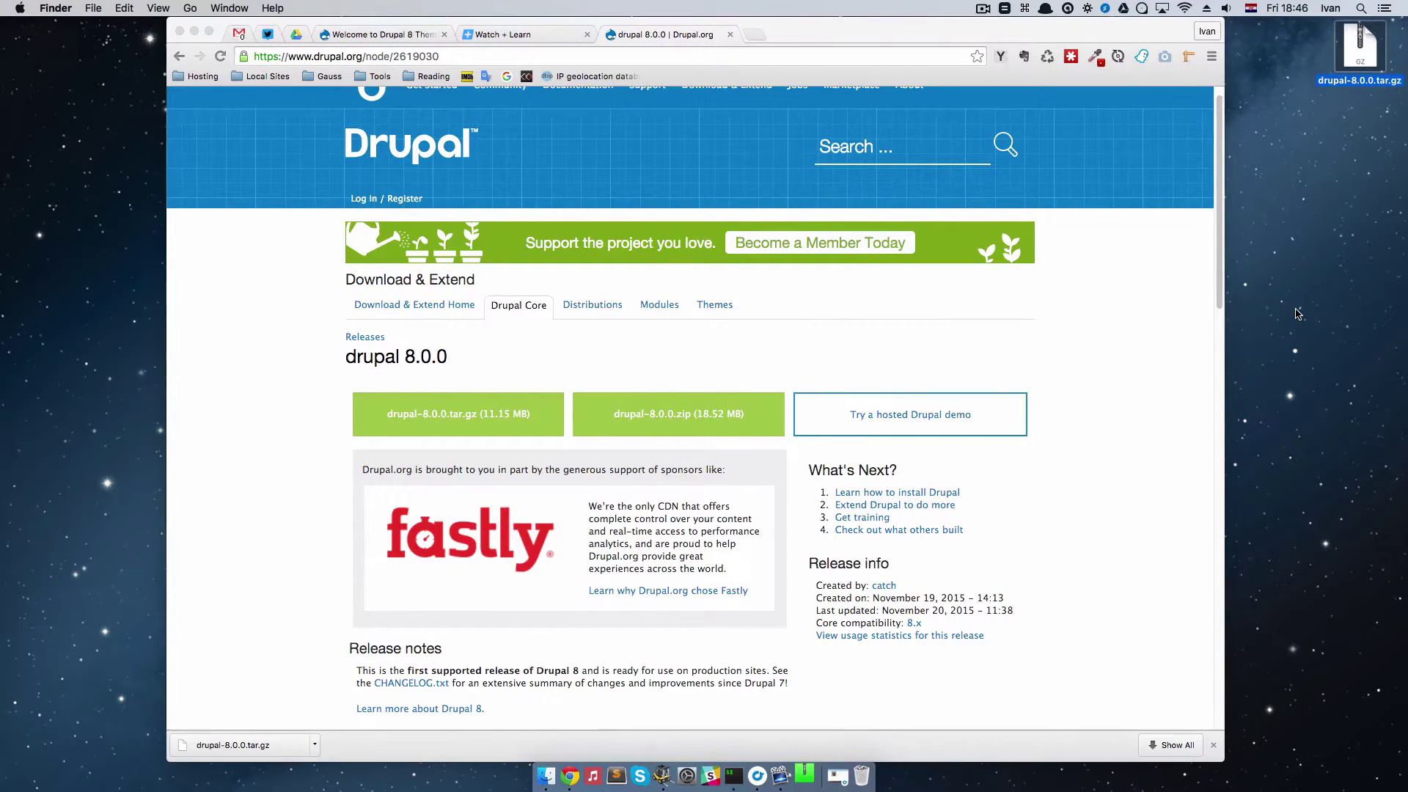
{"action": "key", "text": "super+o"}
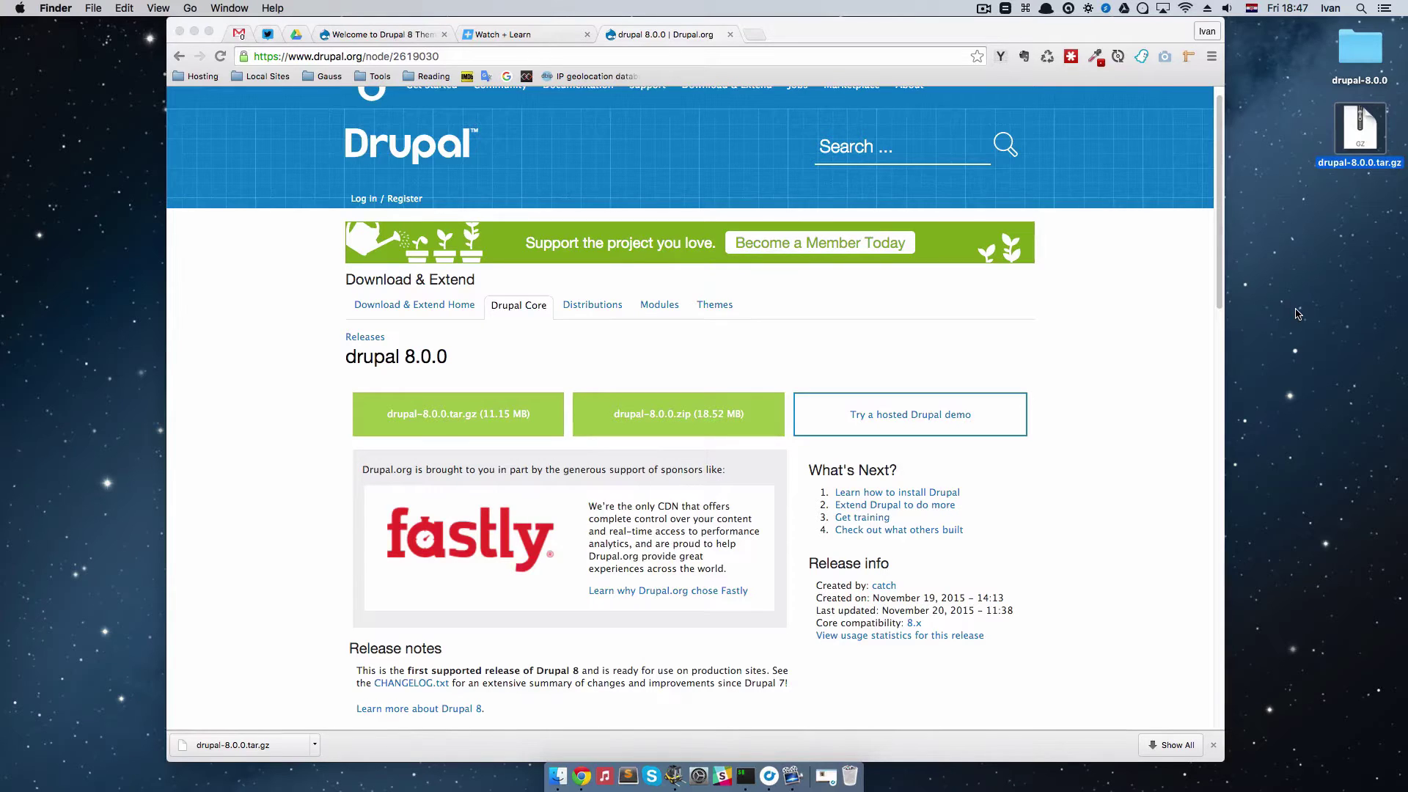
On the d8theming.dev site, run a manual update check from Extend's Update tab
{"action": "left_click", "coordinate": [396, 35]}
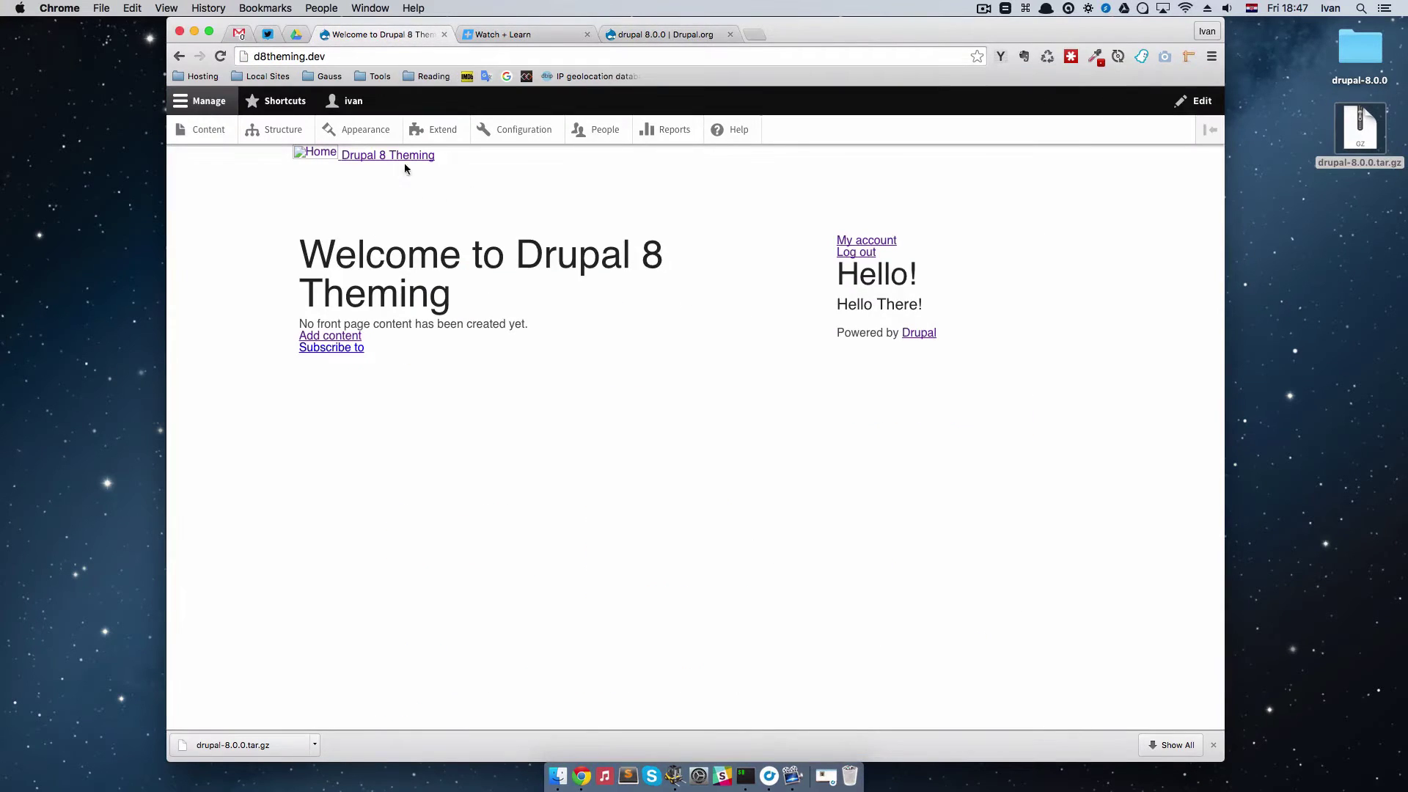
{"action": "left_click", "coordinate": [439, 129]}
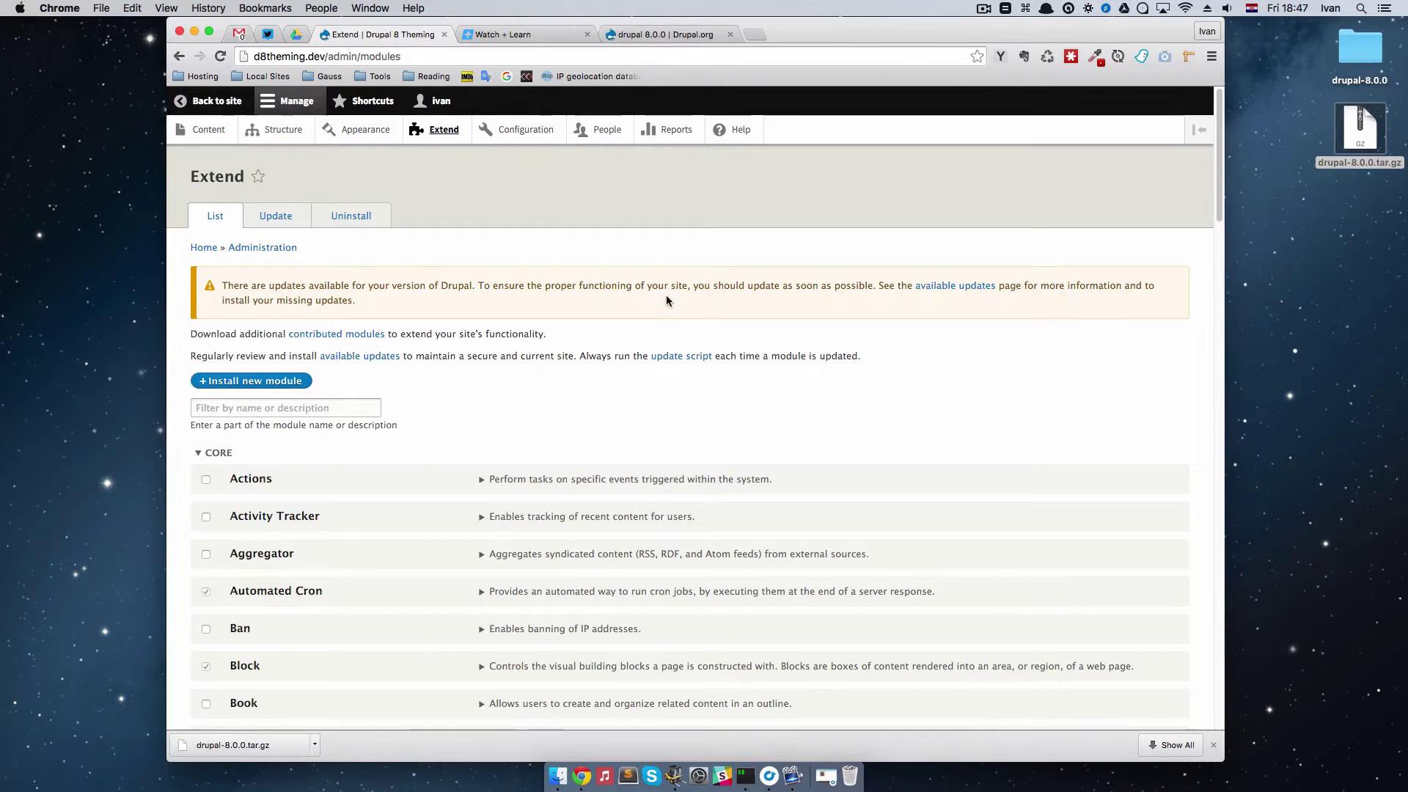
{"action": "left_click", "coordinate": [275, 216]}
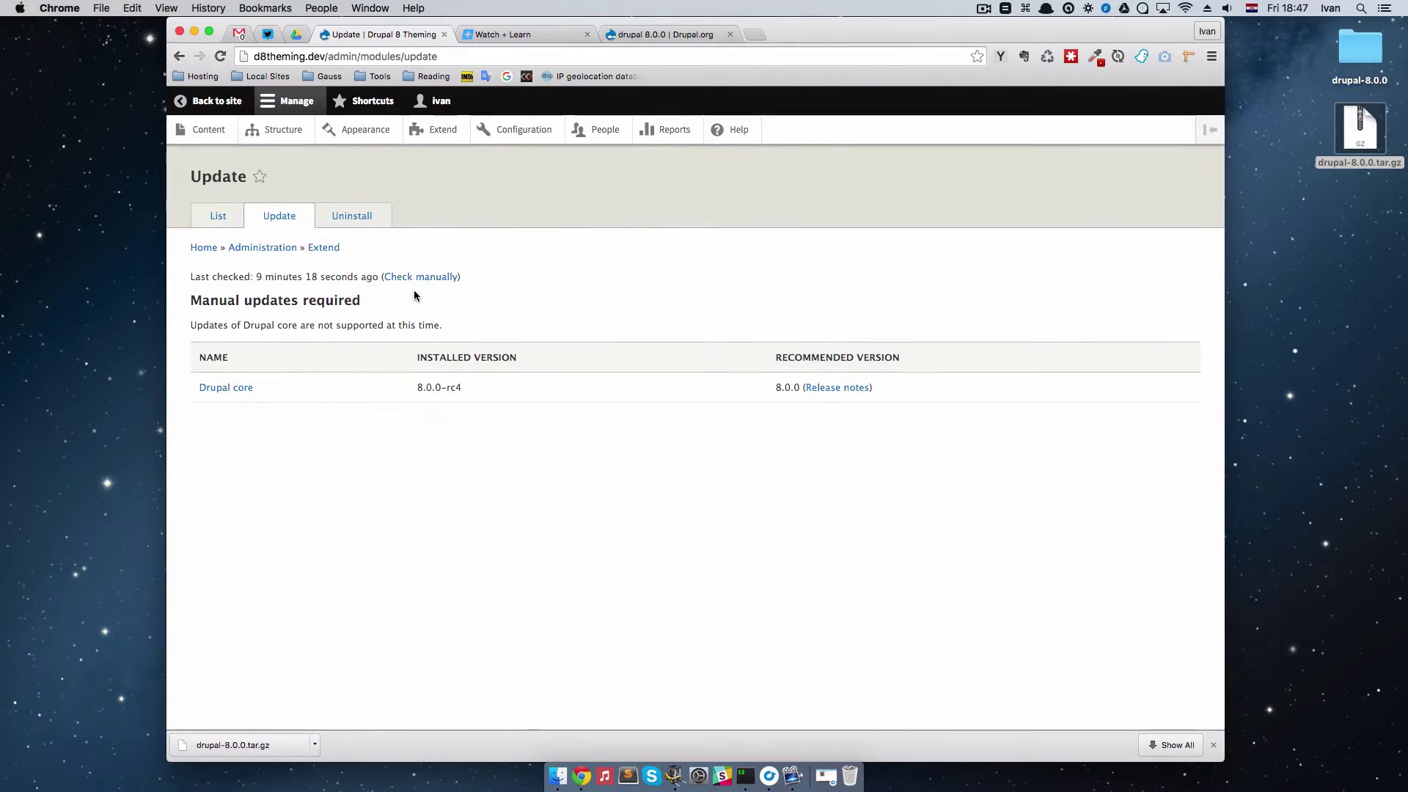
{"action": "left_click", "coordinate": [421, 277]}
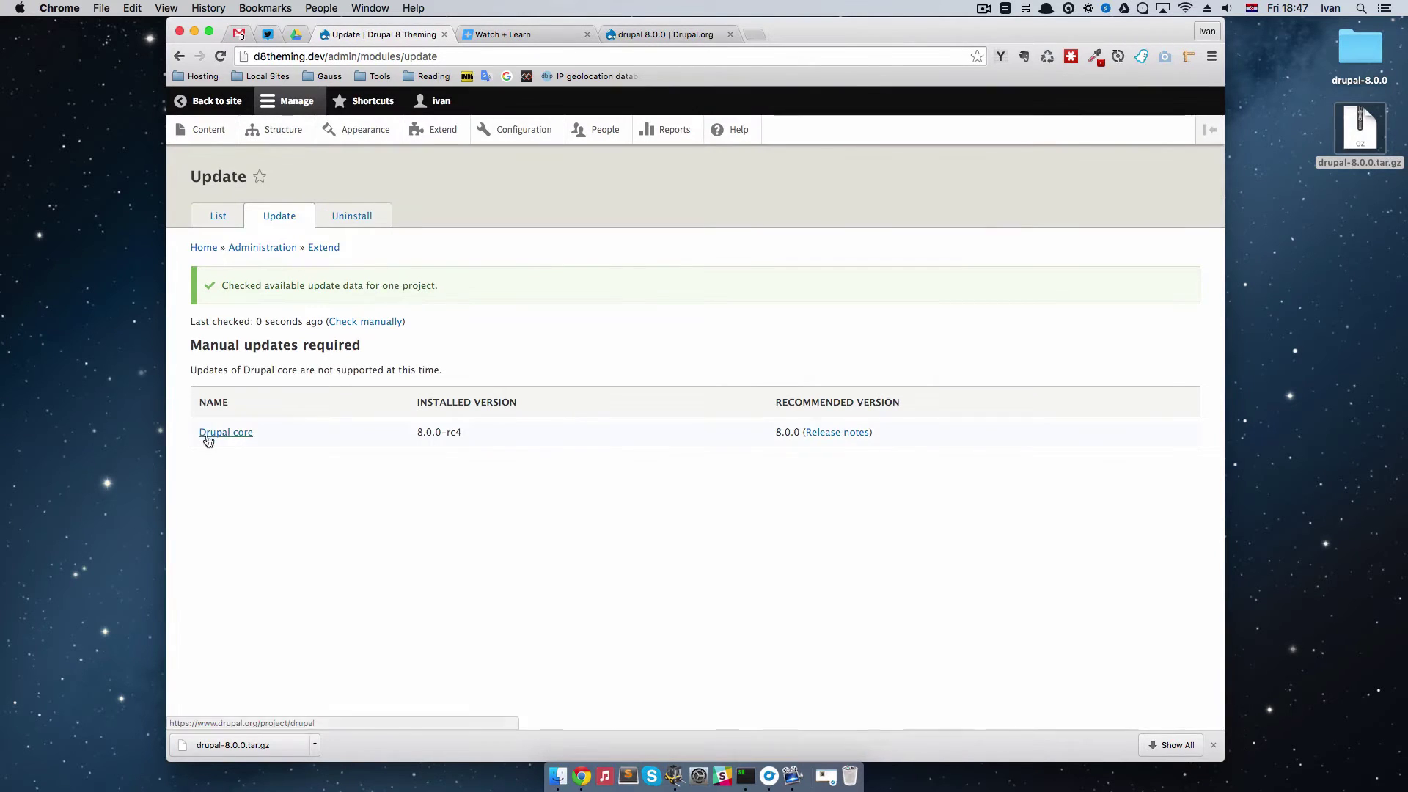
Highlight Drupal core's installed version 8.0.0-rc4 and recommended version 8.0.0
{"action": "double_click", "coordinate": [426, 433]}
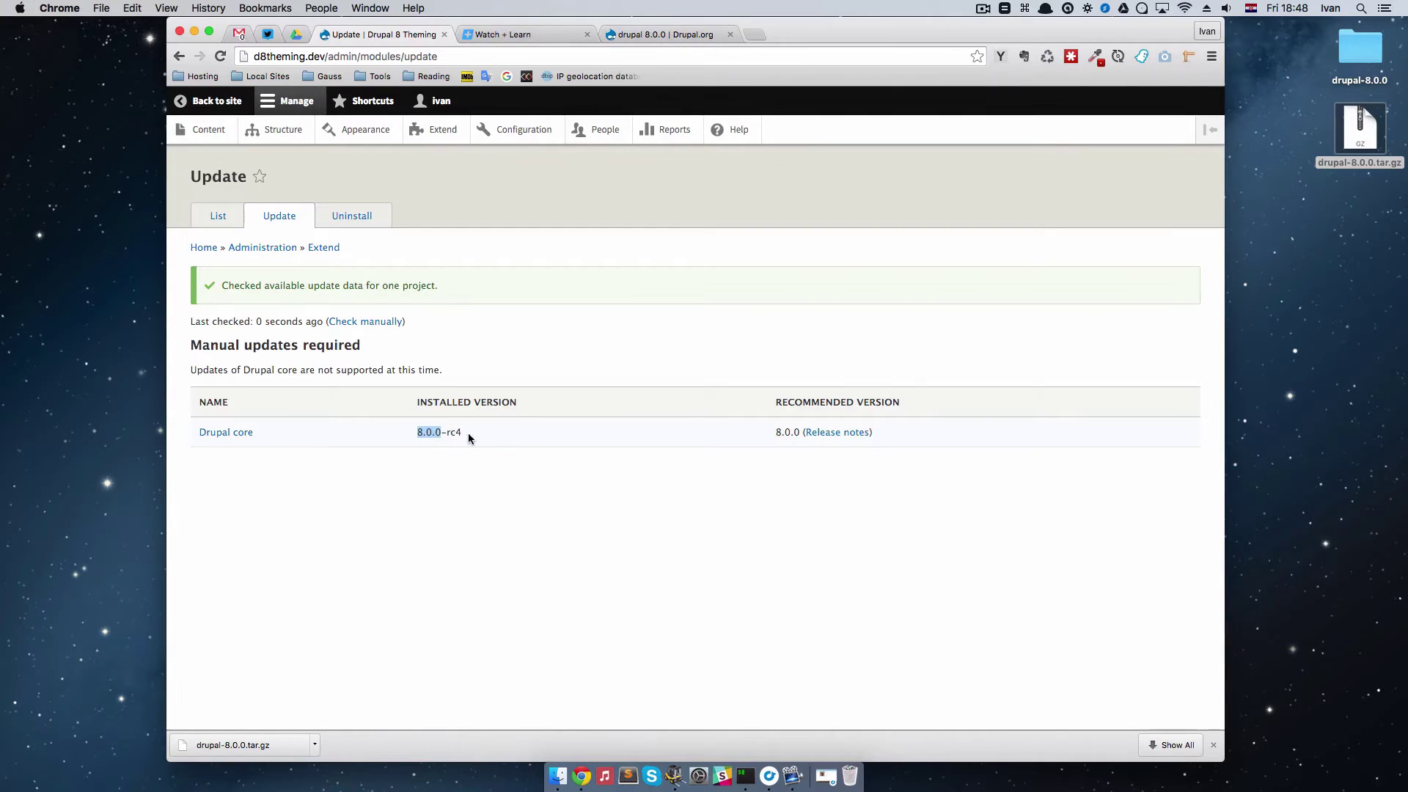
{"action": "left_click", "coordinate": [814, 460]}
{"action": "mouse_move", "coordinate": [777, 432]}
{"action": "left_mouse_down"}
{"action": "mouse_move", "coordinate": [800, 436]}
{"action": "mouse_move", "coordinate": [773, 437]}
{"action": "left_mouse_up"}
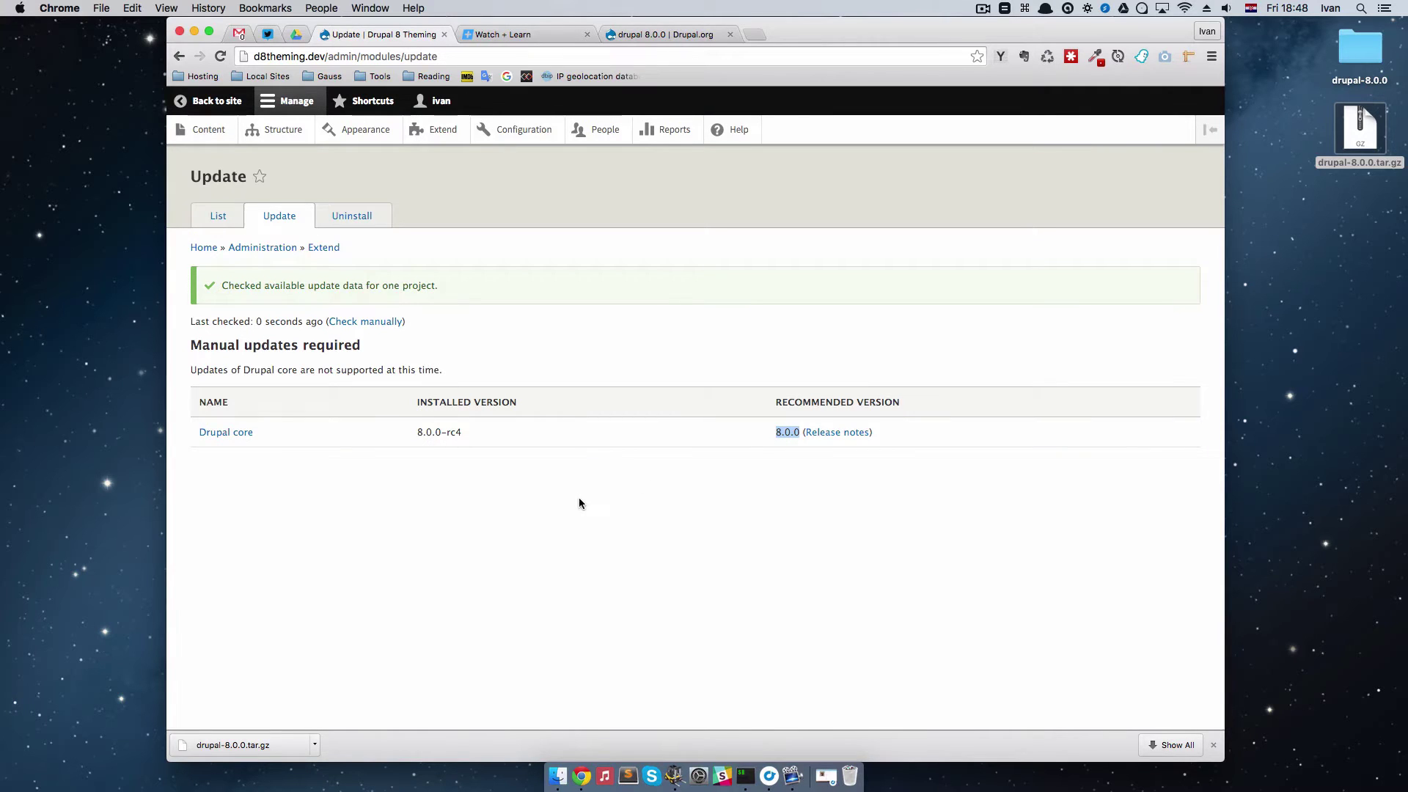
Return to the Extend list, expand Activity Tracker to show version 8.0.0-rc4, and toggle the CORE section
{"action": "left_click", "coordinate": [219, 218]}
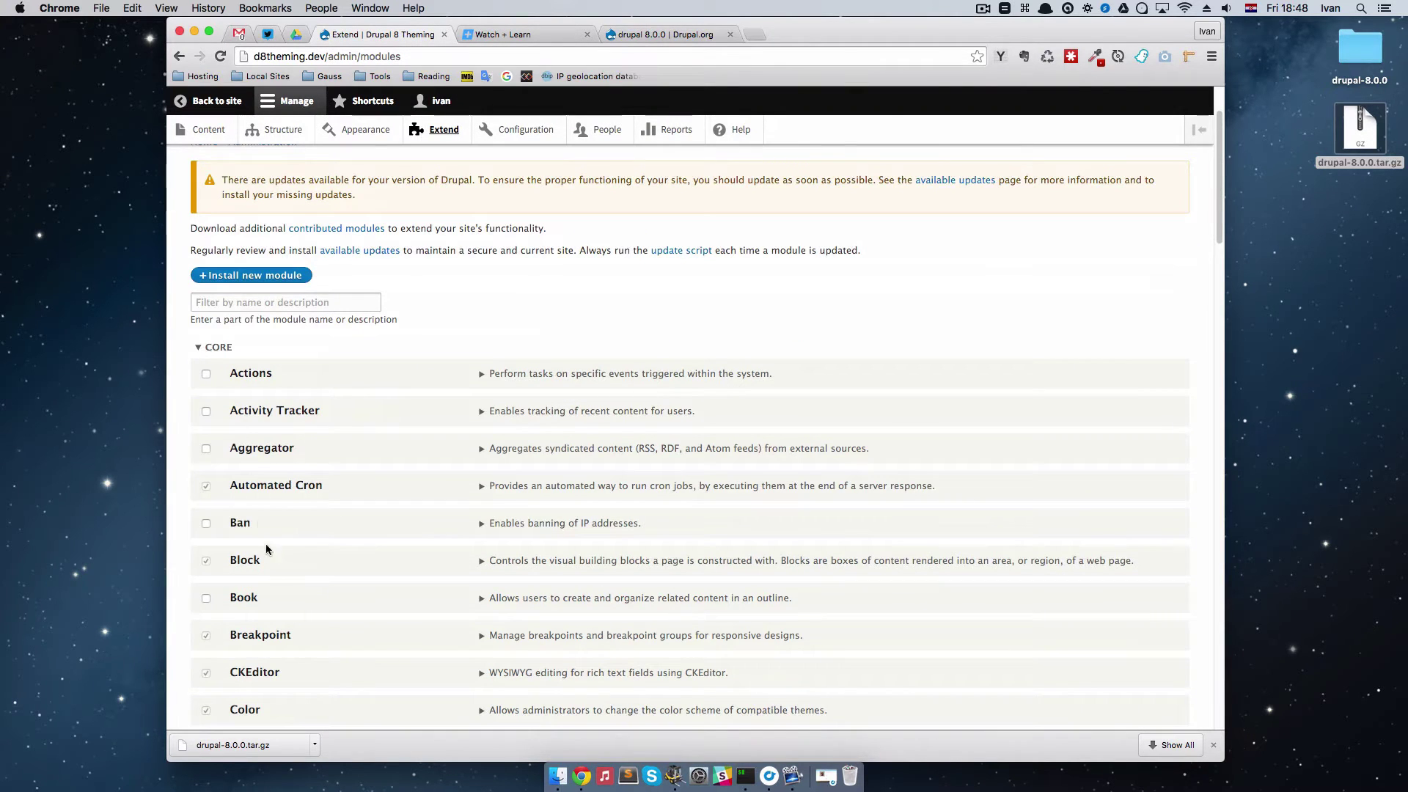
{"action": "left_click", "coordinate": [484, 412]}
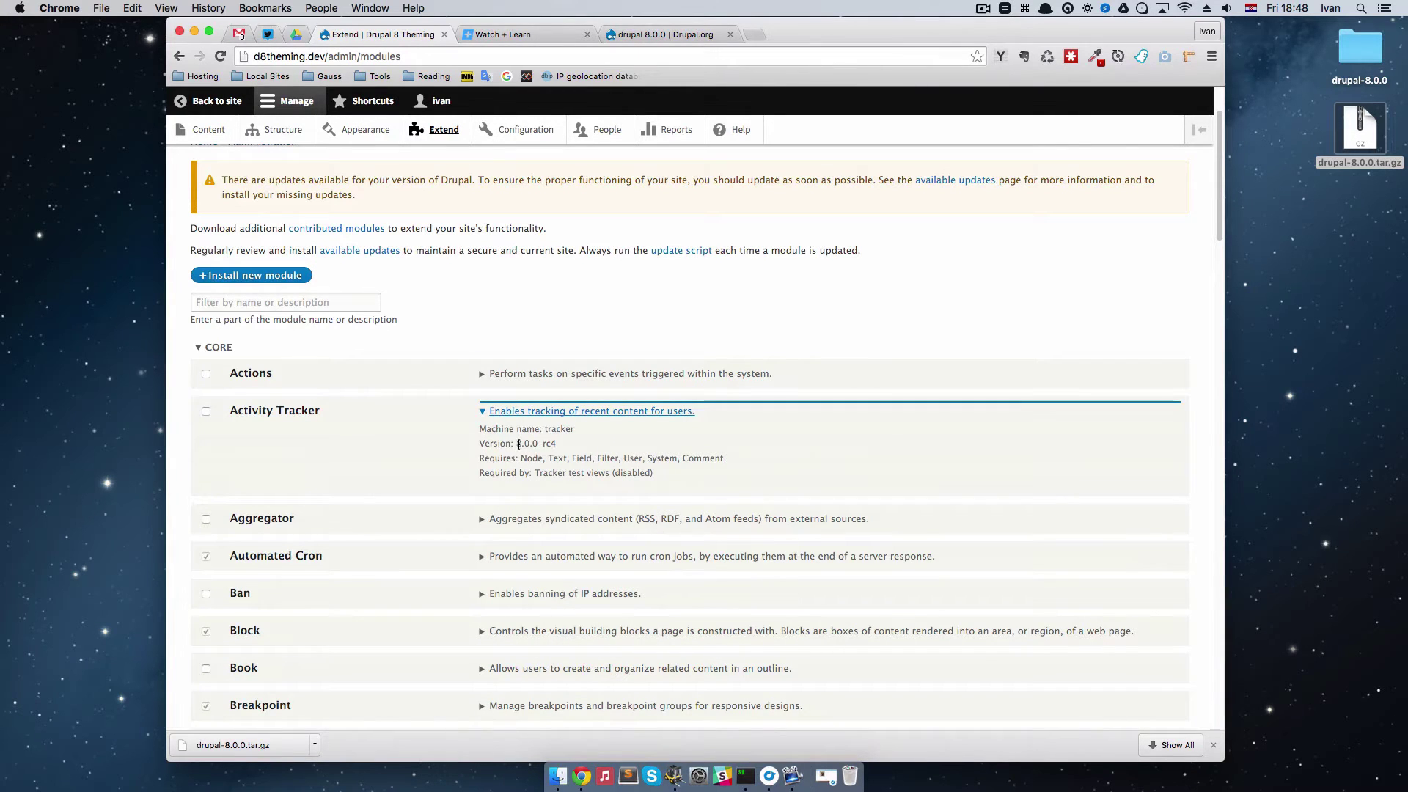
{"action": "mouse_move", "coordinate": [518, 445]}
{"action": "left_mouse_down"}
{"action": "mouse_move", "coordinate": [559, 446]}
{"action": "mouse_move", "coordinate": [526, 444]}
{"action": "left_mouse_up"}
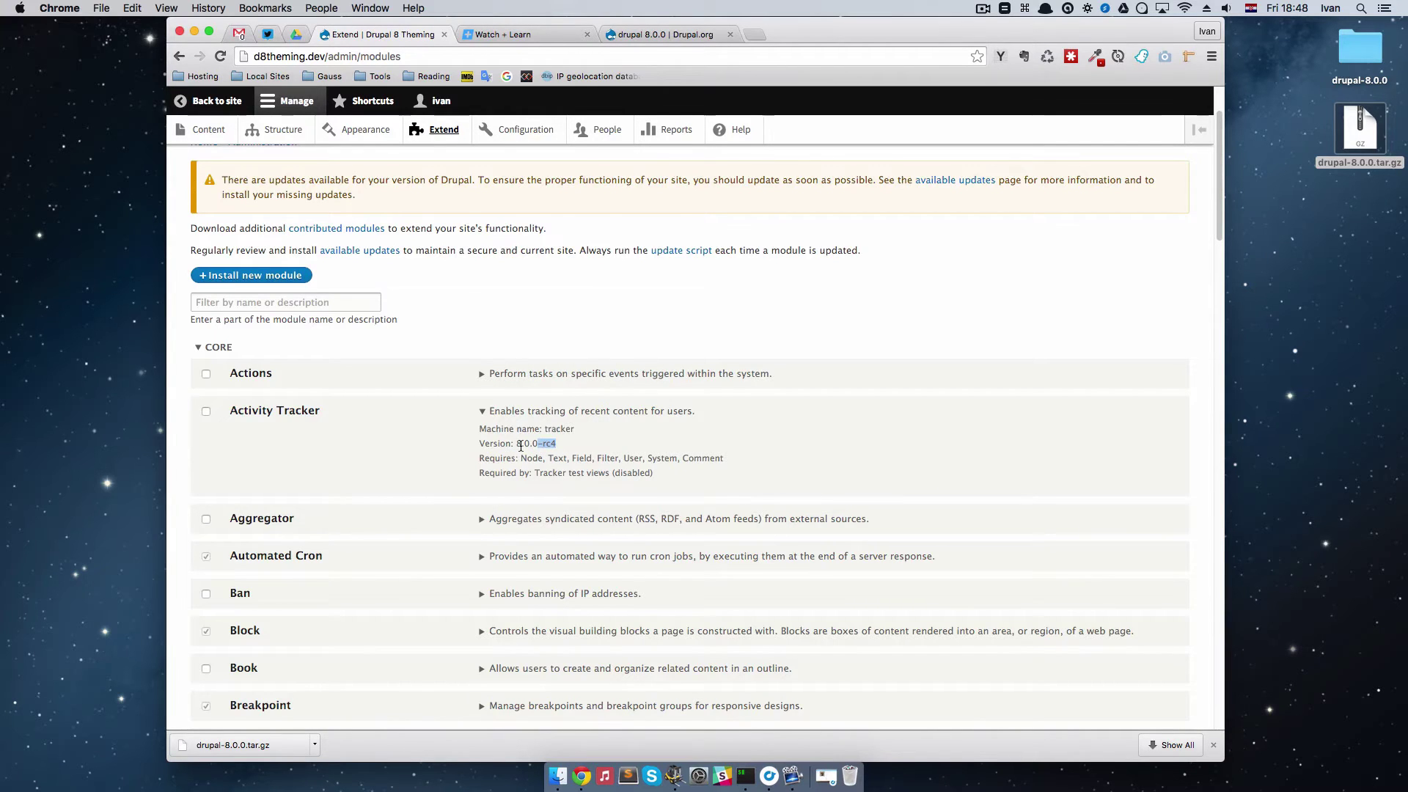
{"action": "left_click", "coordinate": [218, 348]}
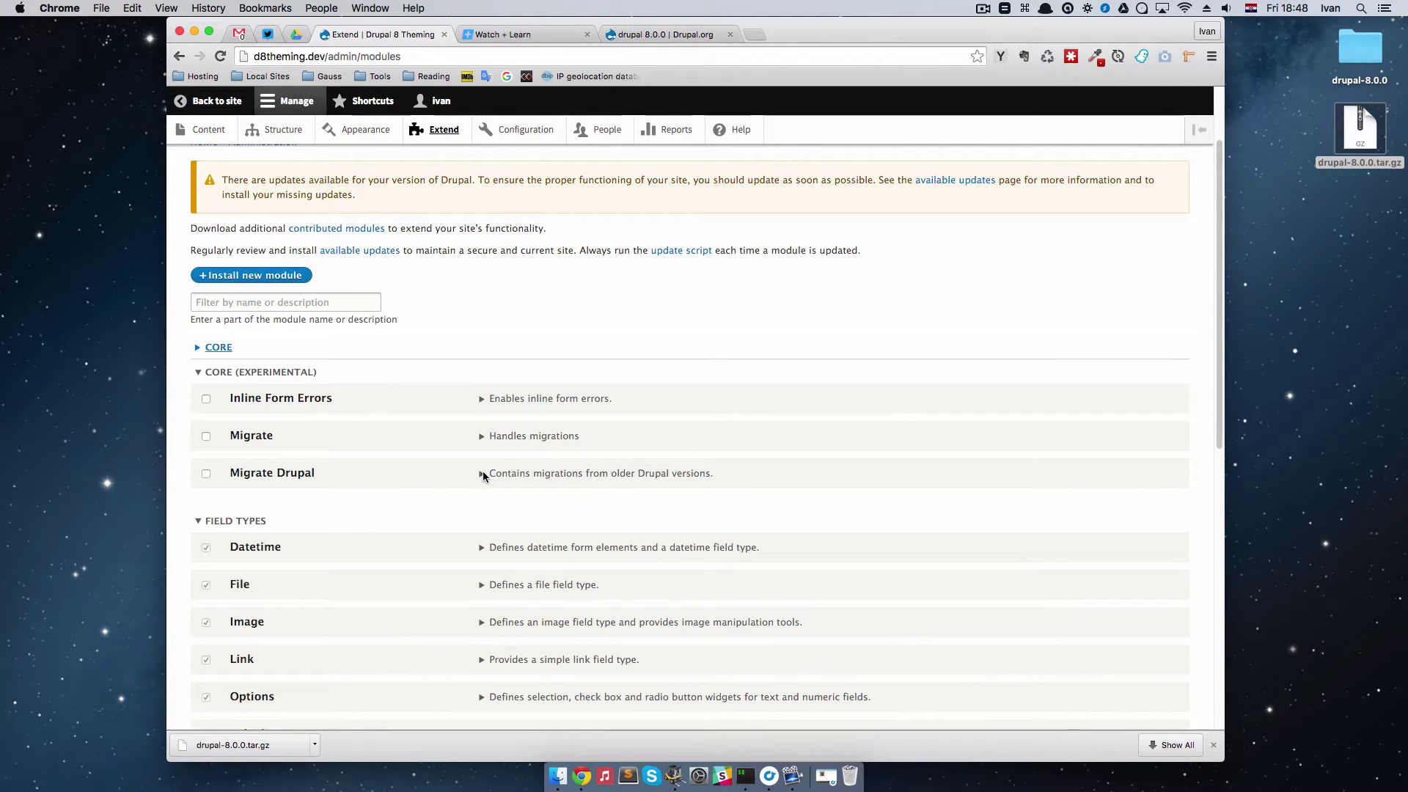
{"action": "left_click", "coordinate": [218, 348]}
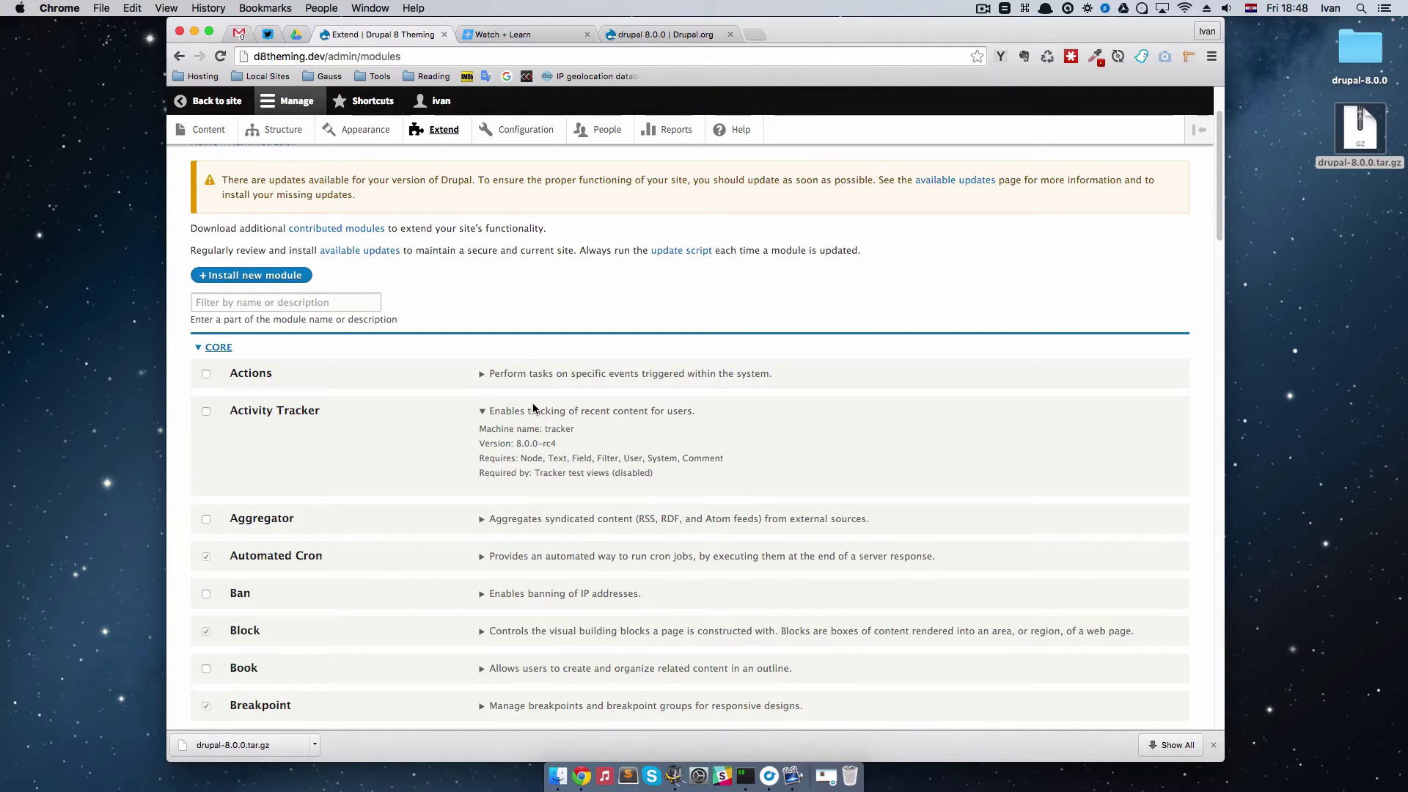
In ForkLift's d8theming pane, mark core, vendor, the hidden dot files and the root files
{"action": "left_click", "coordinate": [679, 771]}
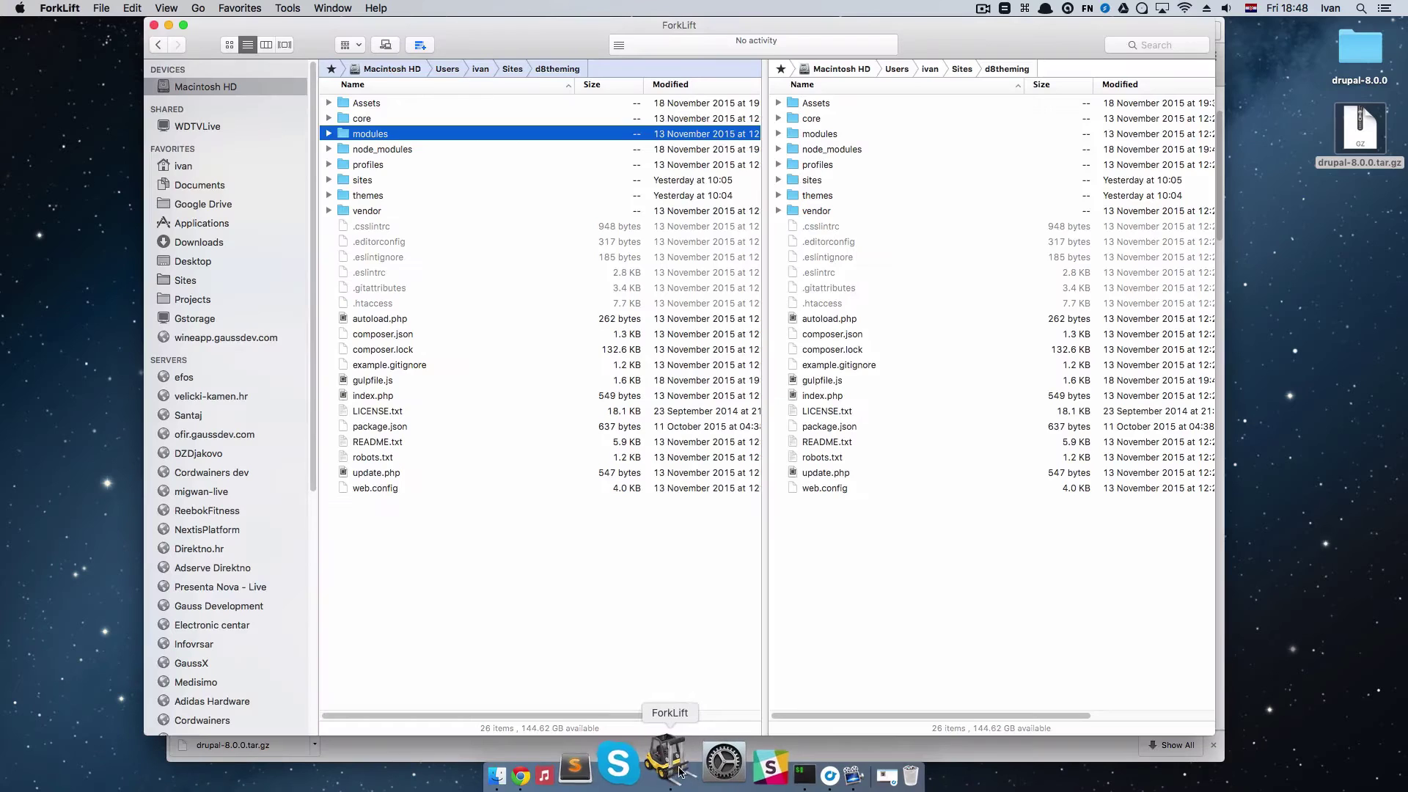
{"action": "left_click_drag", "start_coordinate": [599, 25], "coordinate": [679, 22]}
{"action": "left_click", "coordinate": [491, 165]}
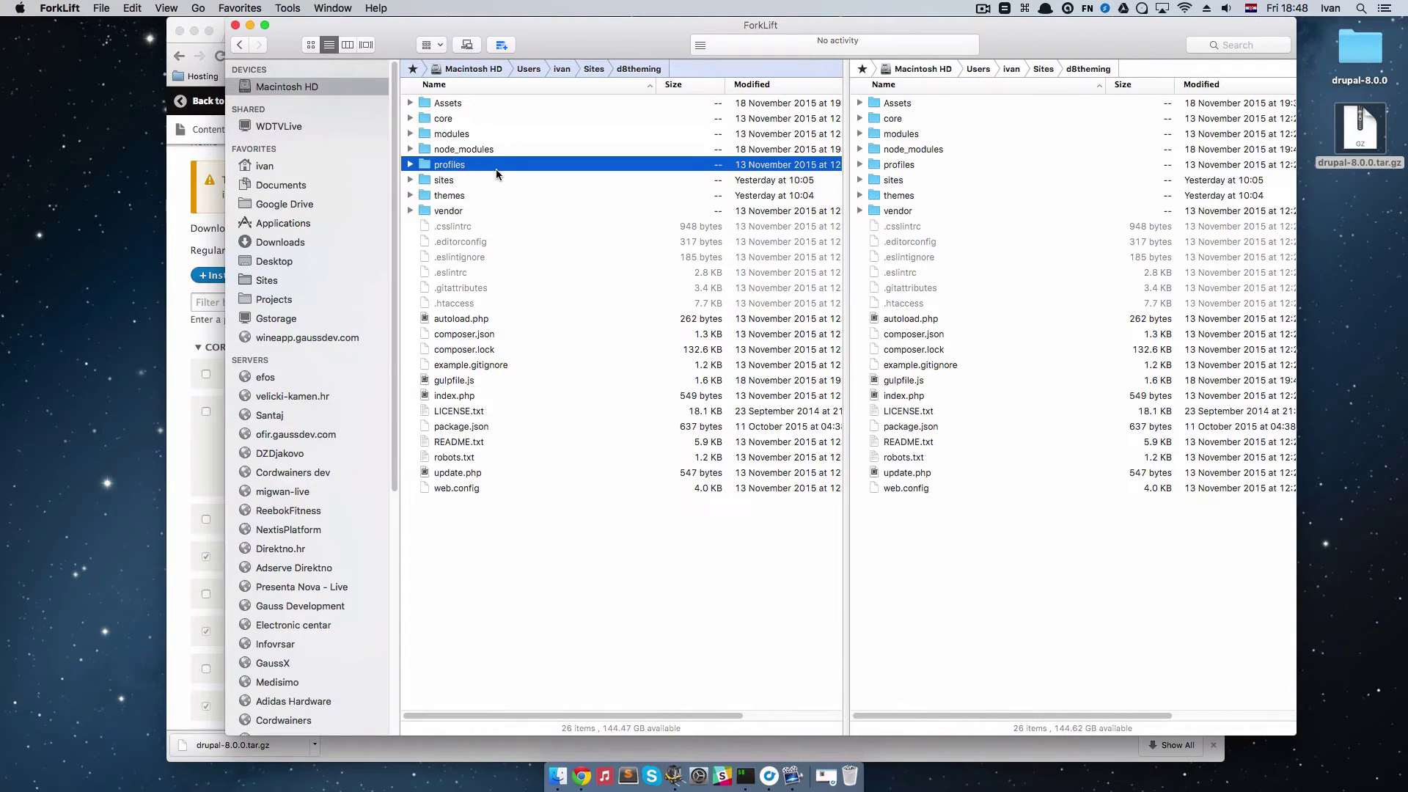
{"action": "key", "text": "Up"}
{"action": "key", "text": "Up"}
{"action": "key", "text": "Up"}
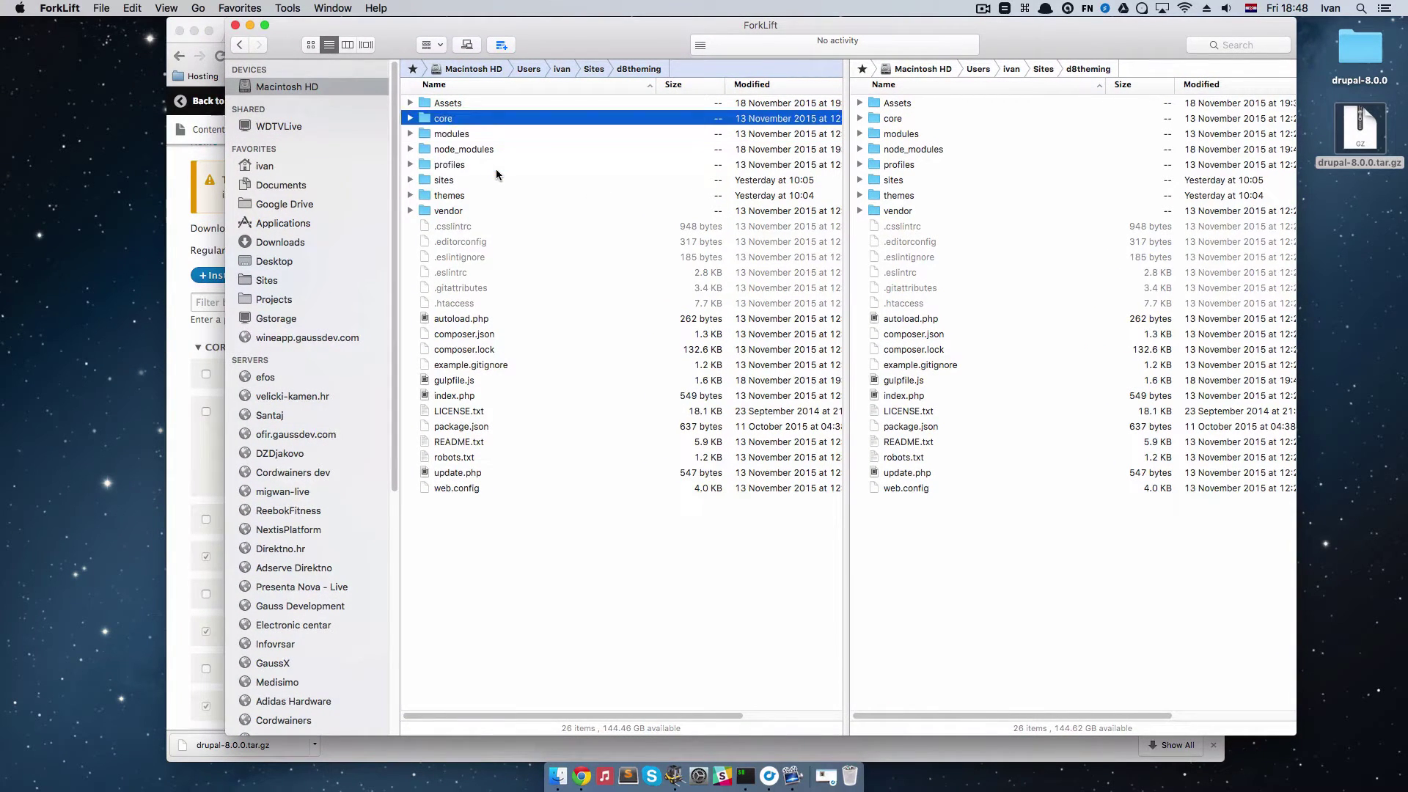
{"action": "key", "text": "Insert"}
{"action": "key", "text": "Down"}
{"action": "key", "text": "Down"}
{"action": "key", "text": "Down"}
{"action": "key", "text": "Down"}
{"action": "key", "text": "Down"}
{"action": "key", "text": "Insert"}
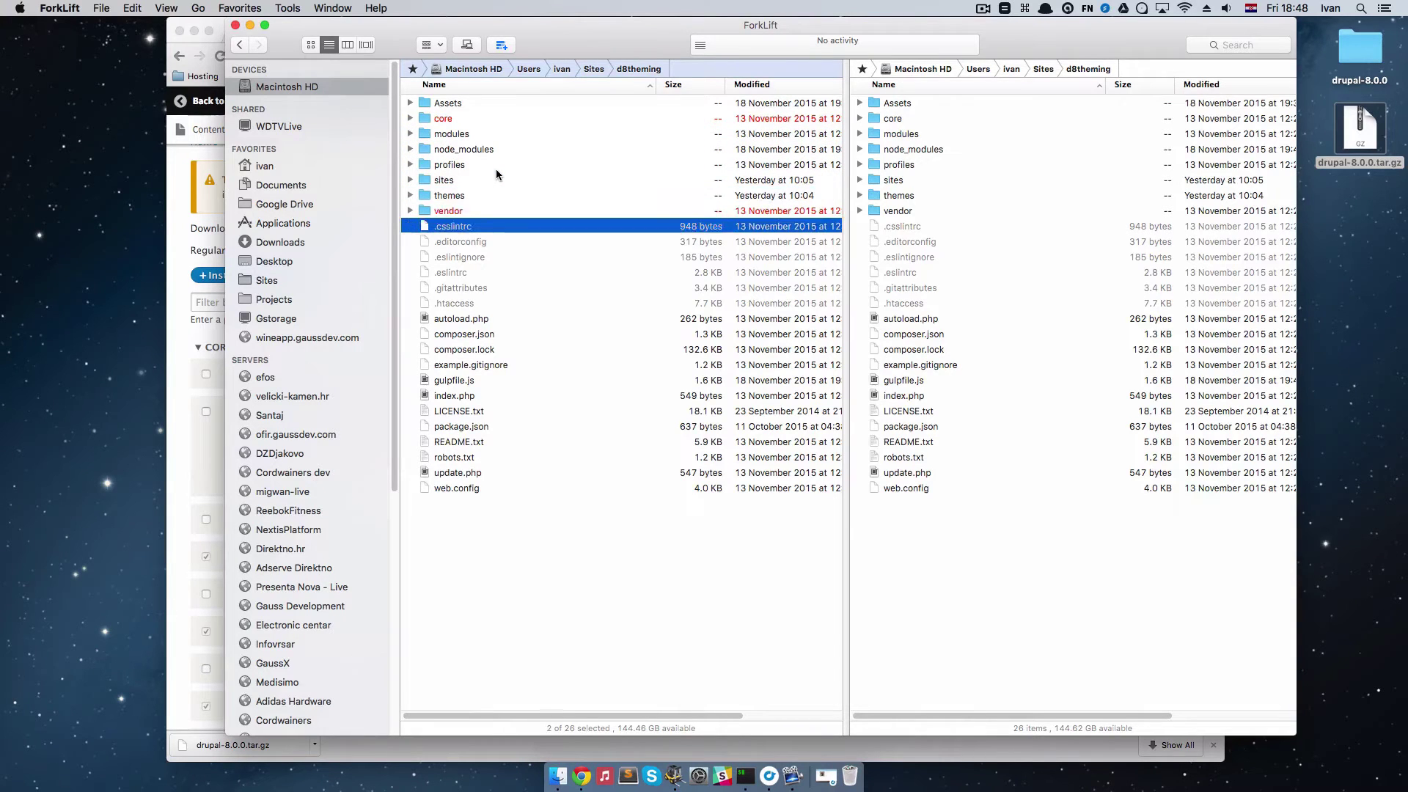
{"action": "key", "text": "Insert"}
{"action": "key", "text": "Insert"}
{"action": "key", "text": "Insert"}
{"action": "key", "text": "Insert"}
{"action": "key", "text": "Insert"}
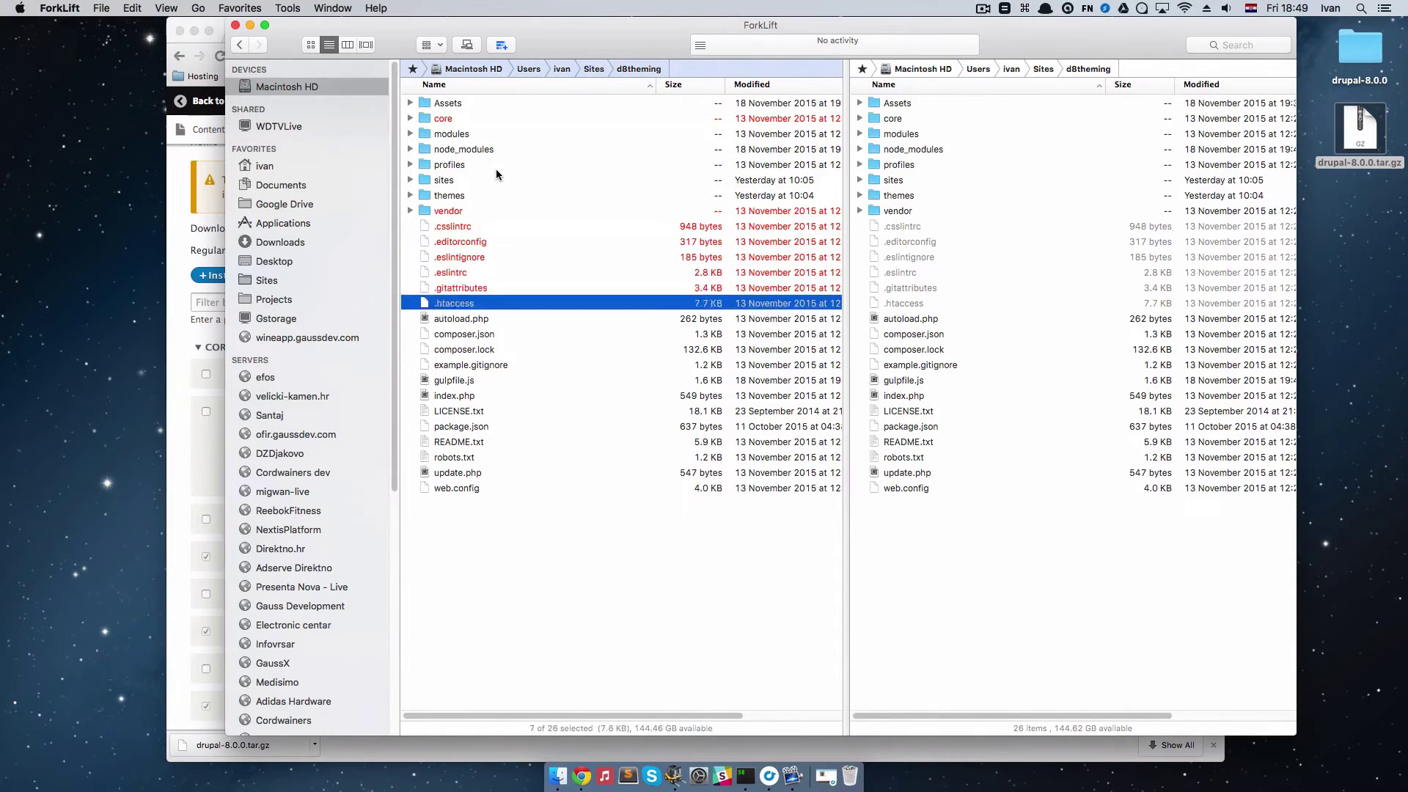
{"action": "key", "text": "Insert"}
{"action": "key", "text": "Insert"}
{"action": "key", "text": "Insert"}
{"action": "key", "text": "Insert"}
{"action": "key", "text": "Insert"}
{"action": "key", "text": "Insert"}
{"action": "key", "text": "Insert"}
{"action": "key", "text": "Insert"}
{"action": "key", "text": "Insert"}
{"action": "key", "text": "Insert"}
{"action": "key", "text": "Insert"}
{"action": "key", "text": "Insert"}
{"action": "key", "text": "Insert"}
Unmark gulpfile.js and package.json so they are kept
{"action": "key", "text": "Up"}
{"action": "key", "text": "Up"}
{"action": "key", "text": "Up"}
{"action": "key", "text": "Up"}
{"action": "key", "text": "Up"}
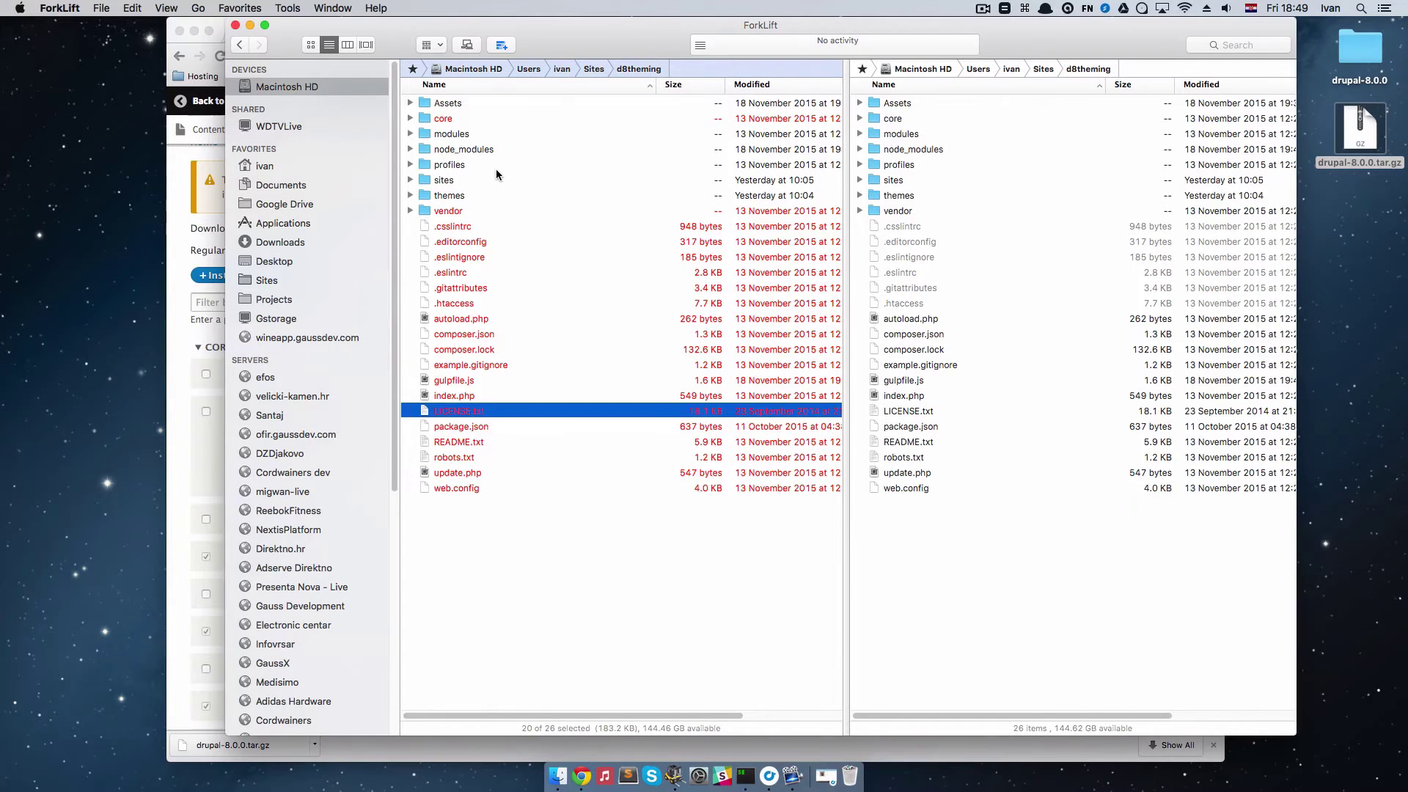
{"action": "key", "text": "Up"}
{"action": "key", "text": "Up"}
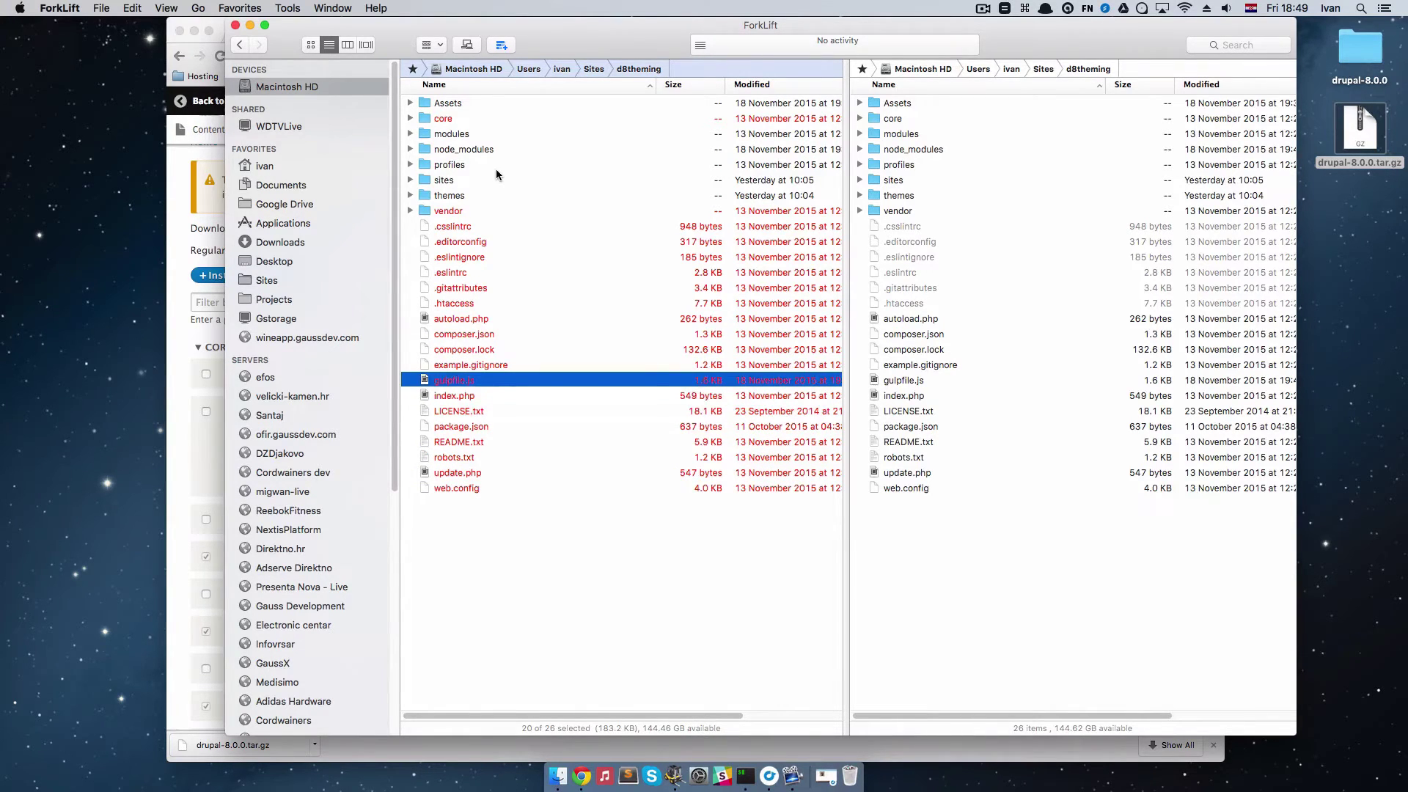
{"action": "key", "text": "Insert"}
{"action": "key", "text": "Up"}
{"action": "key", "text": "Up"}
{"action": "key", "text": "Up"}
{"action": "key", "text": "Up"}
{"action": "key", "text": "Up"}
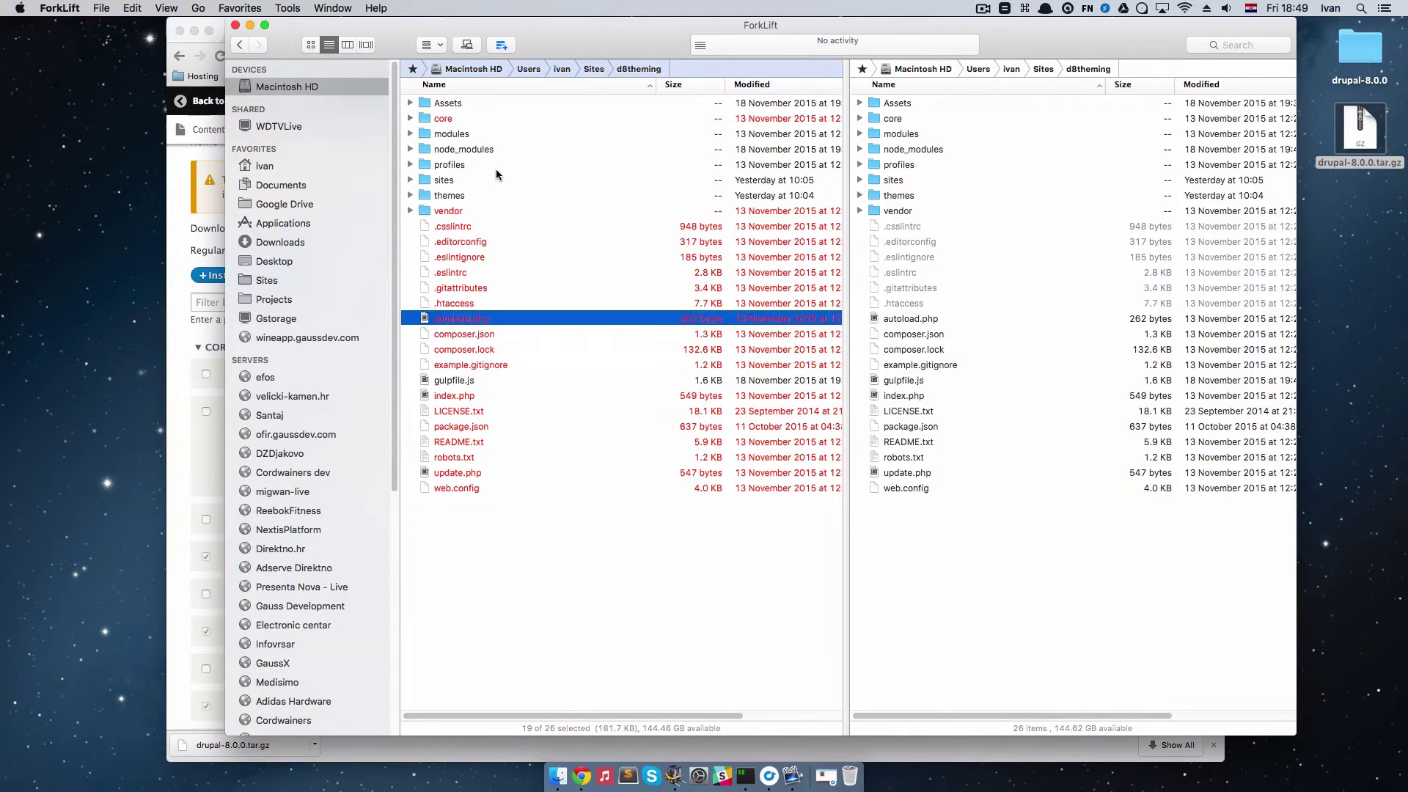
{"action": "key", "text": "Down"}
{"action": "key", "text": "Down"}
{"action": "key", "text": "Up"}
{"action": "key", "text": "Down"}
{"action": "key", "text": "Down"}
{"action": "key", "text": "Down"}
{"action": "key", "text": "Down"}
{"action": "key", "text": "Down"}
{"action": "key", "text": "Down"}
{"action": "key", "text": "Down"}
{"action": "key", "text": "Up"}
{"action": "key", "text": "Insert"}
{"action": "key", "text": "Down"}
{"action": "key", "text": "Down"}
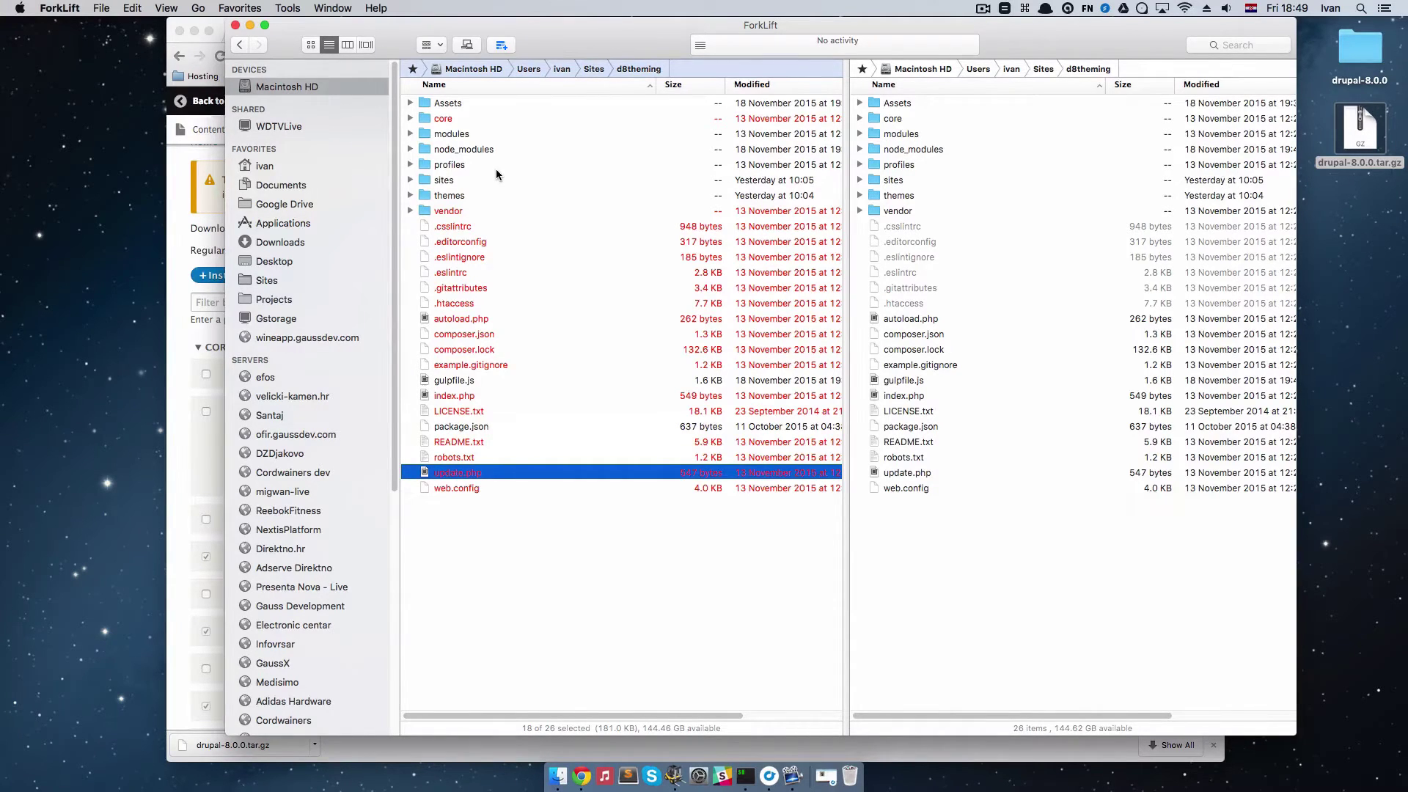
Check the hidden-file markings and delete the 18 marked items with Cmd+Delete
{"action": "key", "text": "Up"}
{"action": "key", "text": "Up"}
{"action": "key", "text": "Up"}
{"action": "key", "text": "Up"}
{"action": "key", "text": "Up"}
{"action": "key", "text": "Up"}
{"action": "key", "text": "Up"}
{"action": "key", "text": "Up"}
{"action": "key", "text": "Up"}
{"action": "key", "text": "Up"}
{"action": "key", "text": "Up"}
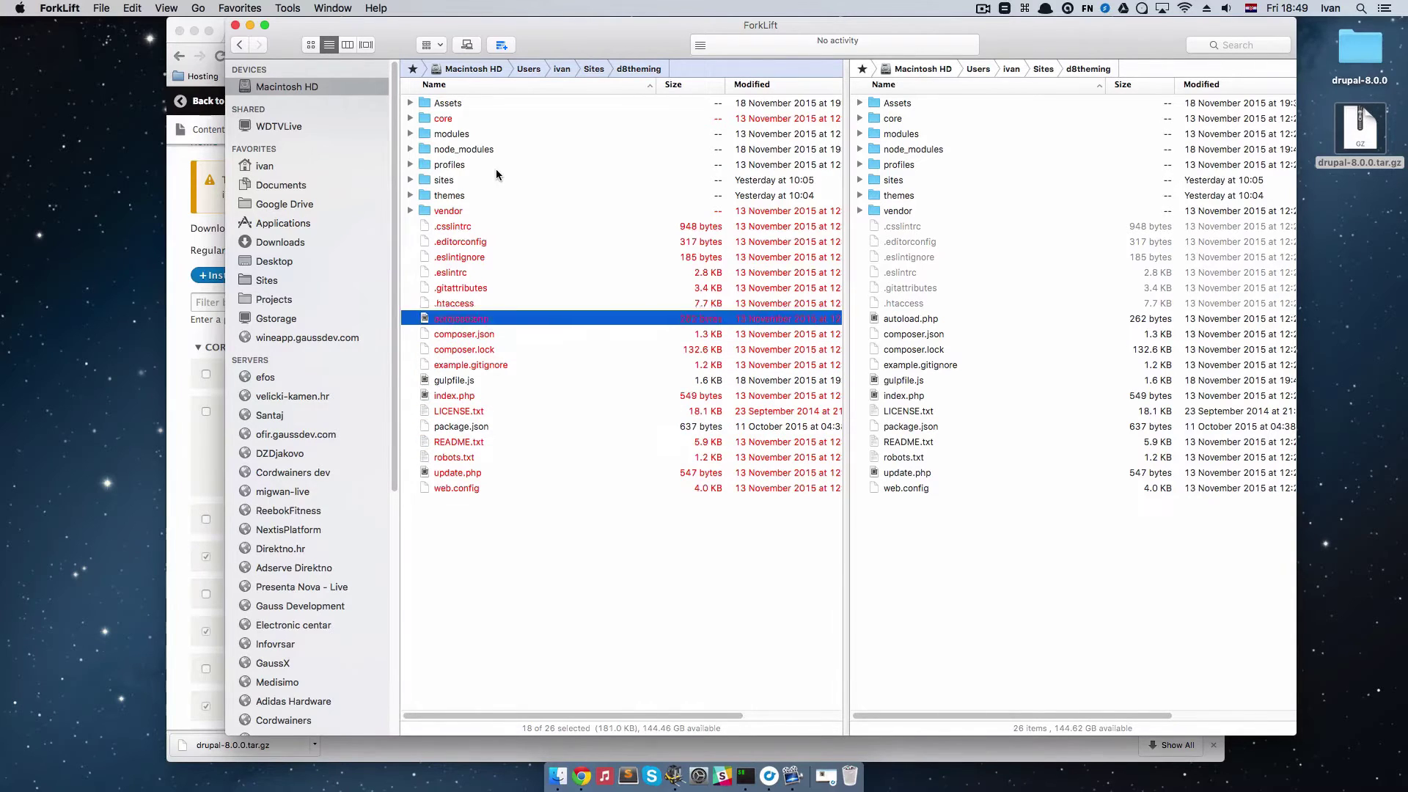
{"action": "key", "text": "Up"}
{"action": "key", "text": "Up"}
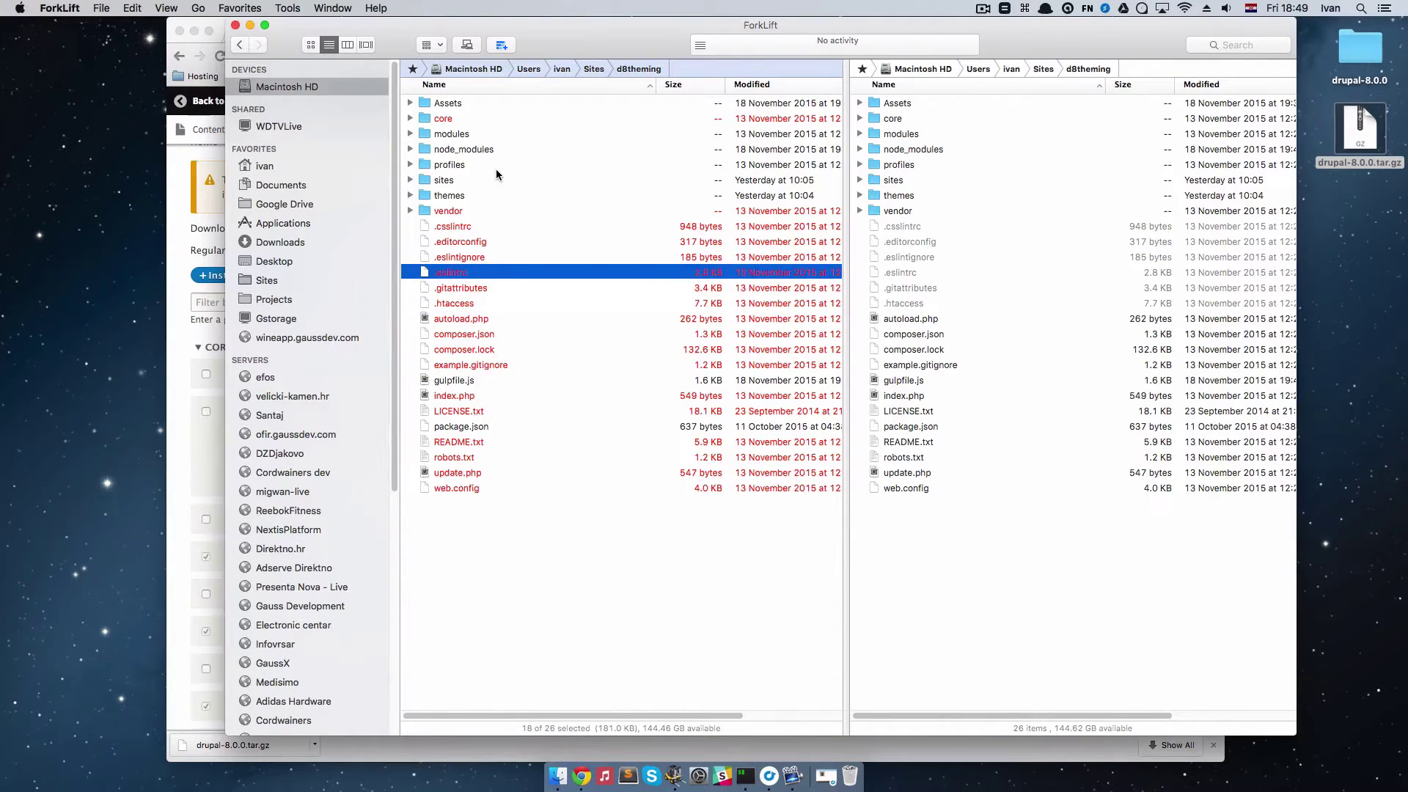
{"action": "key", "text": "super+BackSpace"}
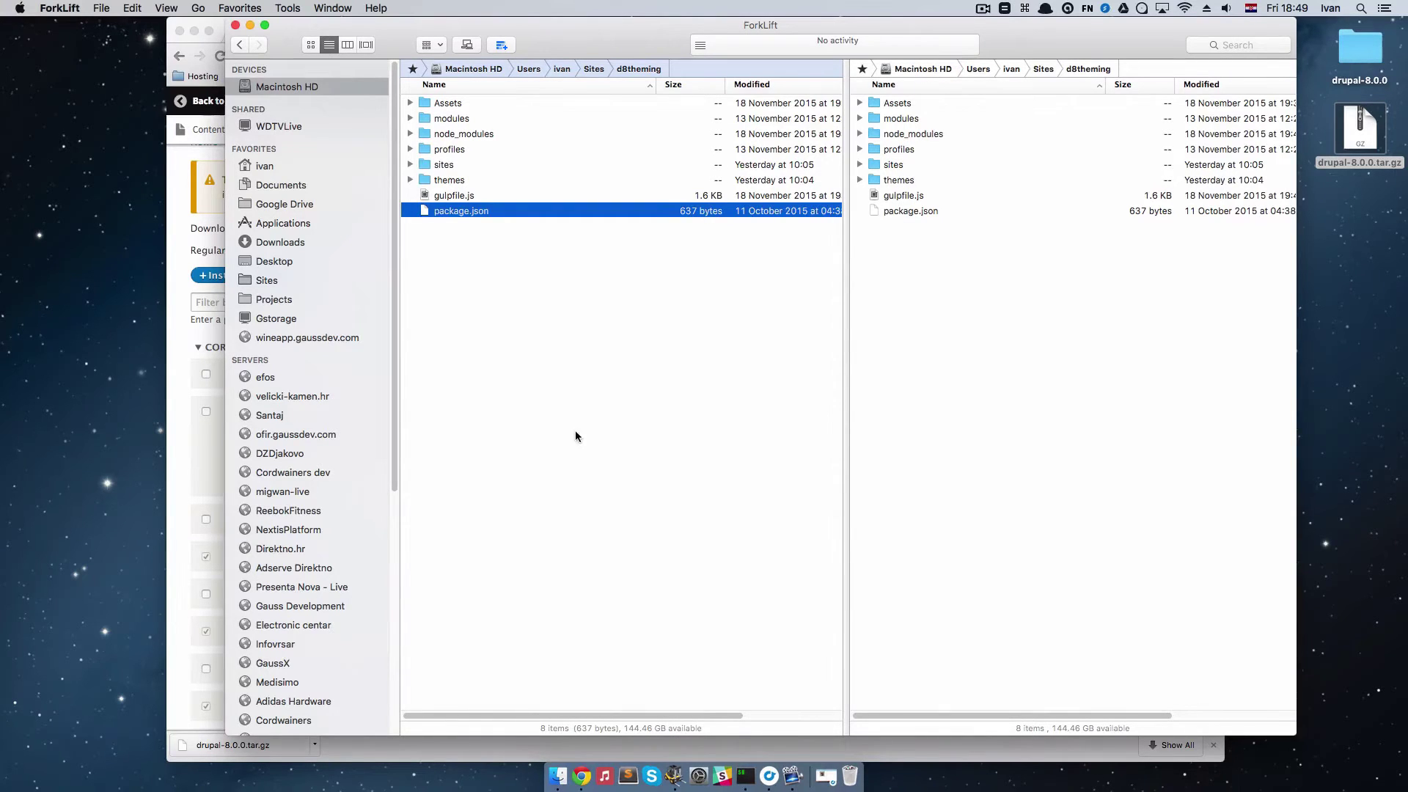
Open the drupal-8.0.0 folder and move its core and vendor folders into d8theming
{"action": "left_click", "coordinate": [1354, 57]}
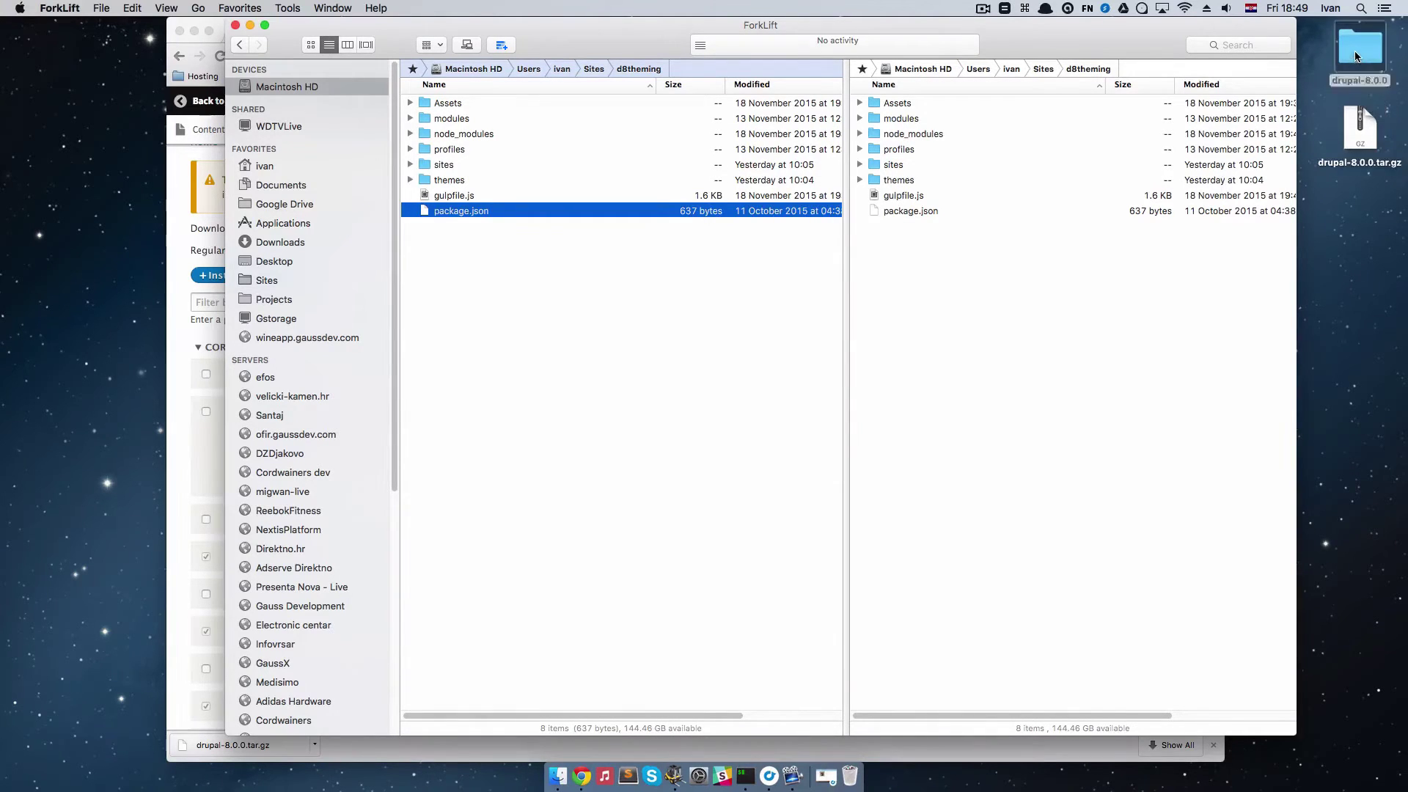
{"action": "double_click", "coordinate": [1355, 56]}
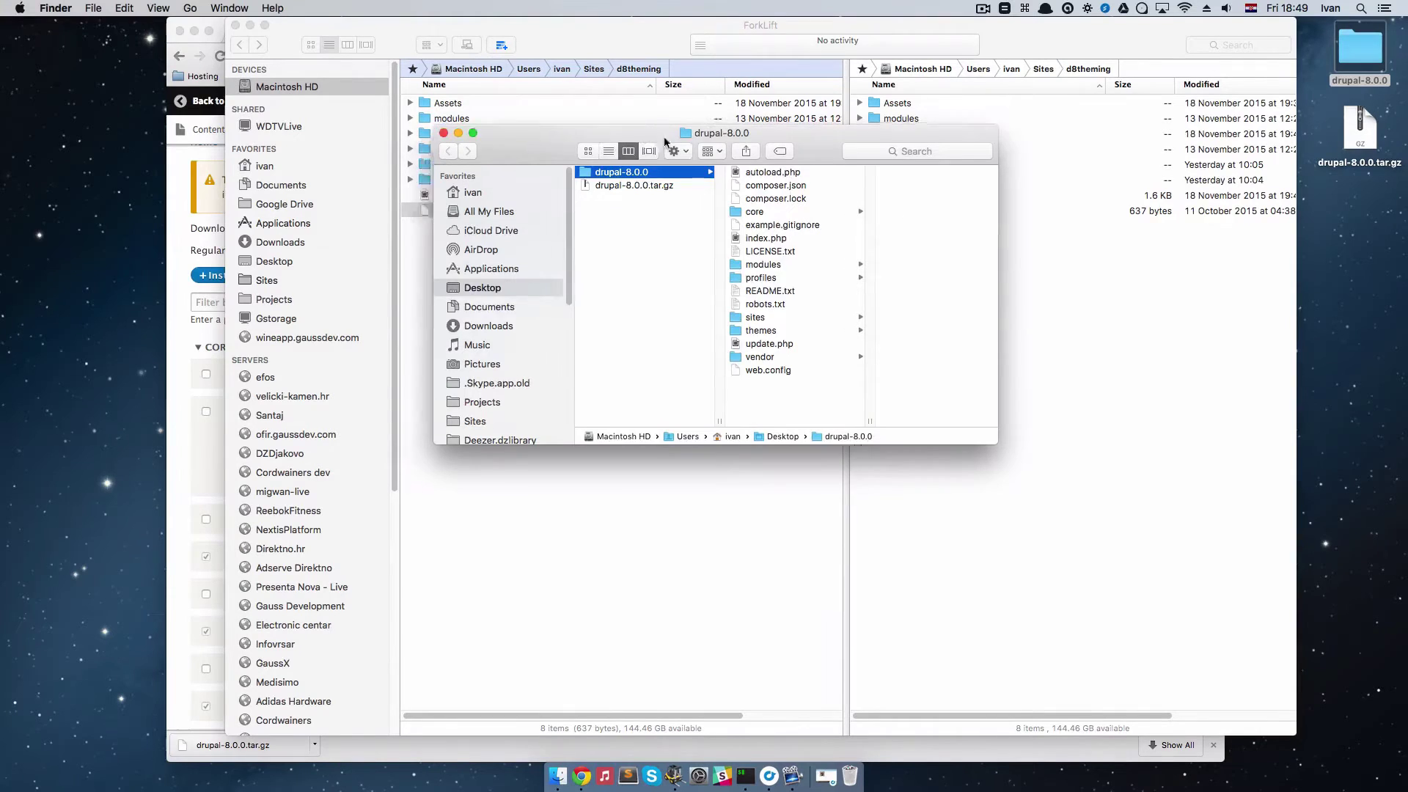
{"action": "left_click_drag", "start_coordinate": [724, 160], "coordinate": [916, 371]}
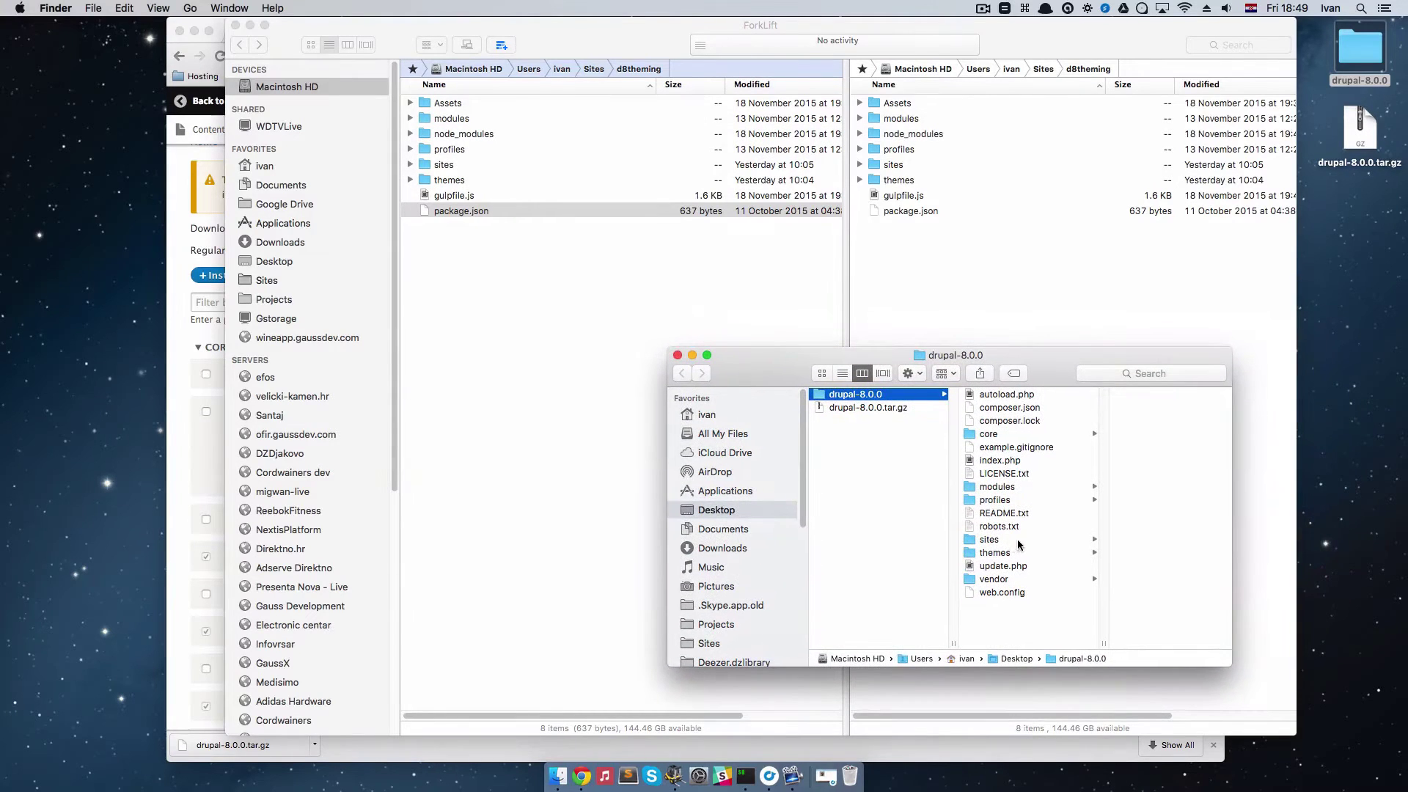
{"action": "left_click", "coordinate": [988, 439]}
{"action": "left_click_drag", "start_coordinate": [988, 439], "coordinate": [593, 258]}
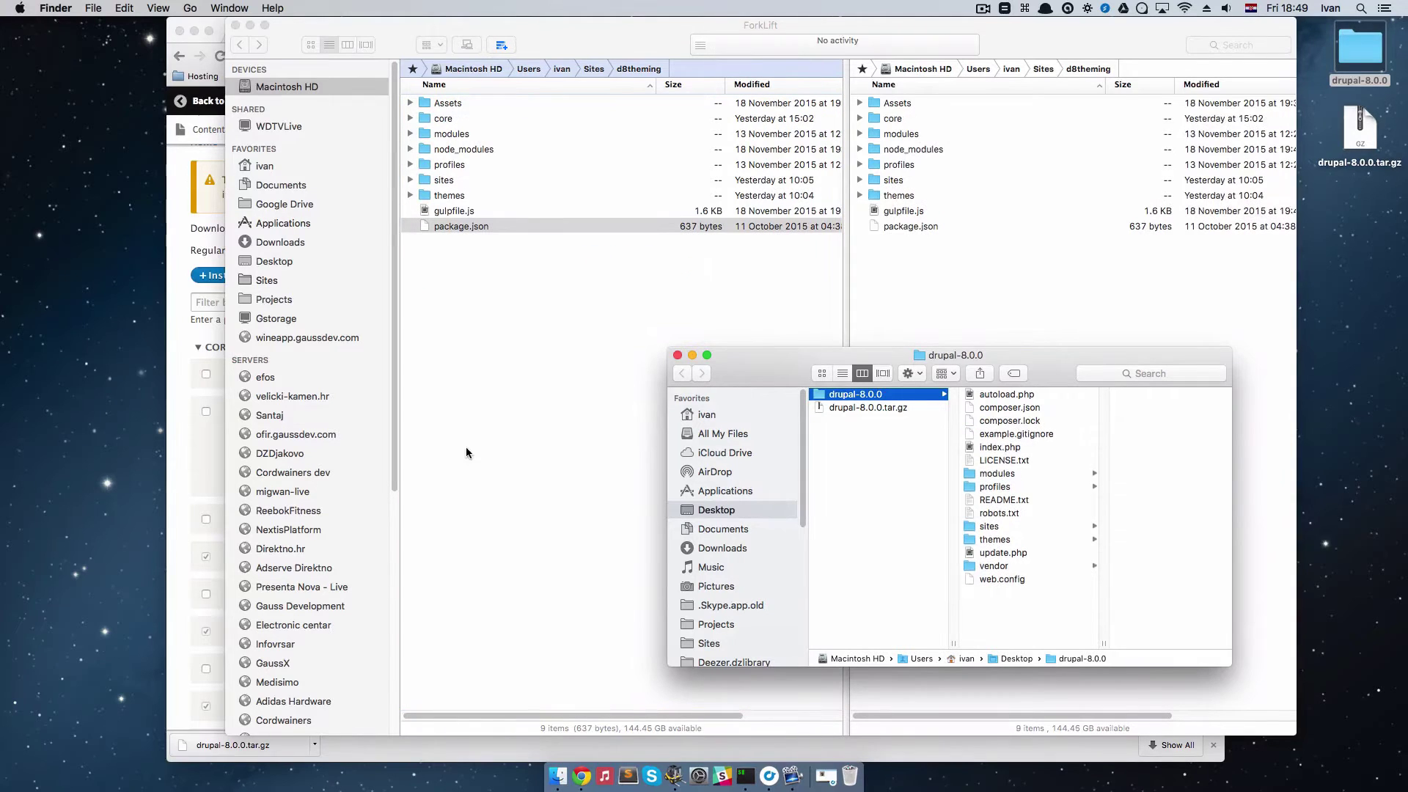
{"action": "left_click_drag", "start_coordinate": [995, 568], "coordinate": [548, 298]}
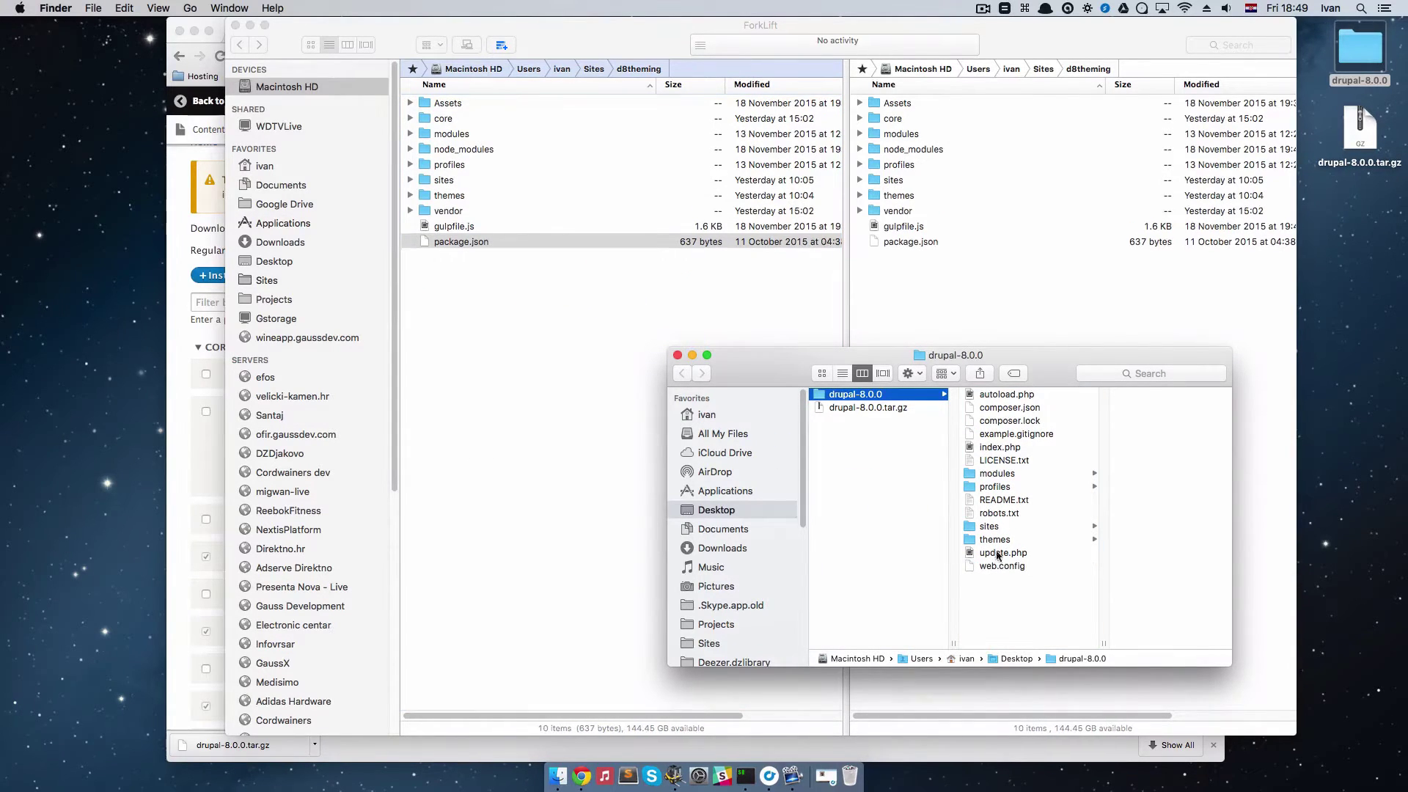
Select the ten root files from autoload.php to web.config and move them into d8theming
{"action": "left_click", "coordinate": [1013, 397]}
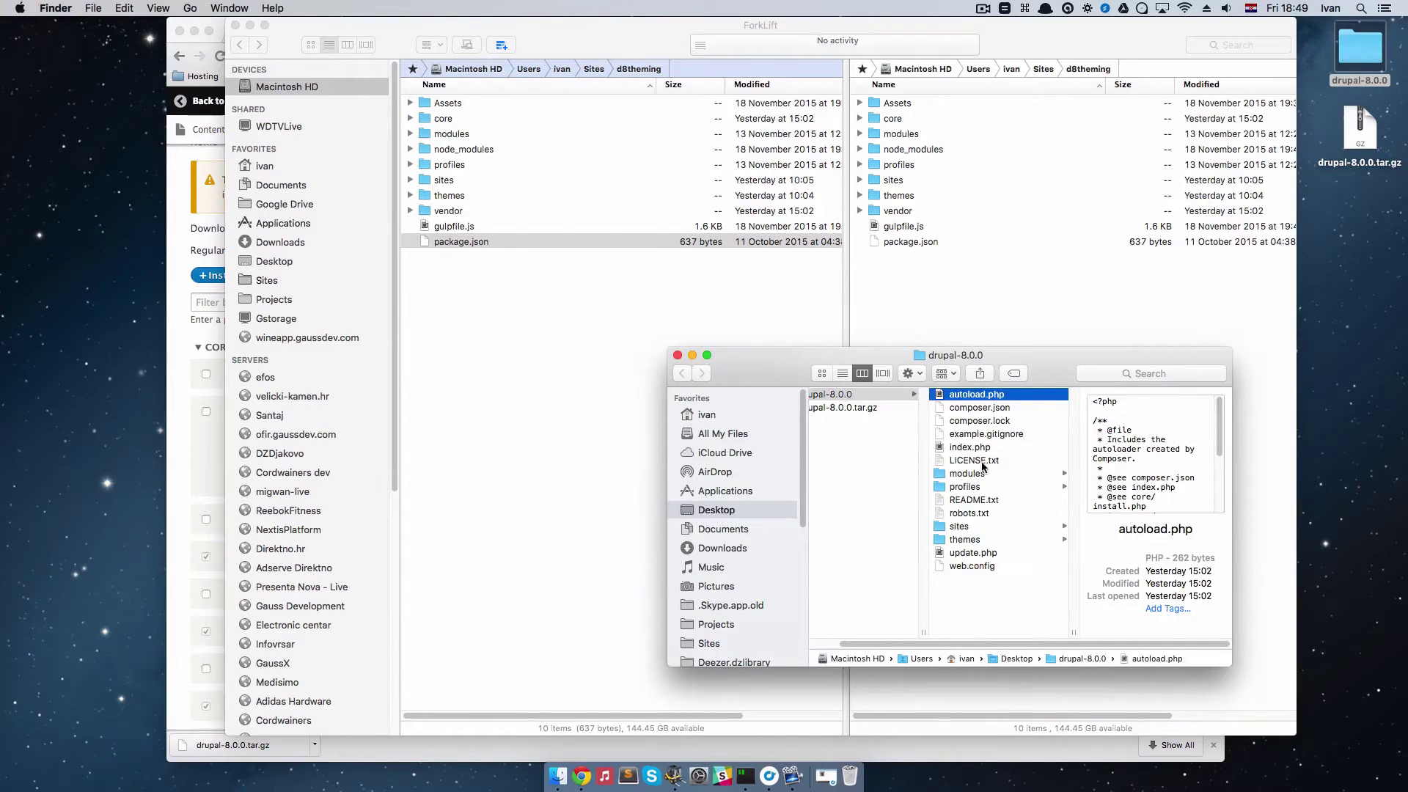
{"action": "left_click", "coordinate": [983, 460], "text": "shift"}
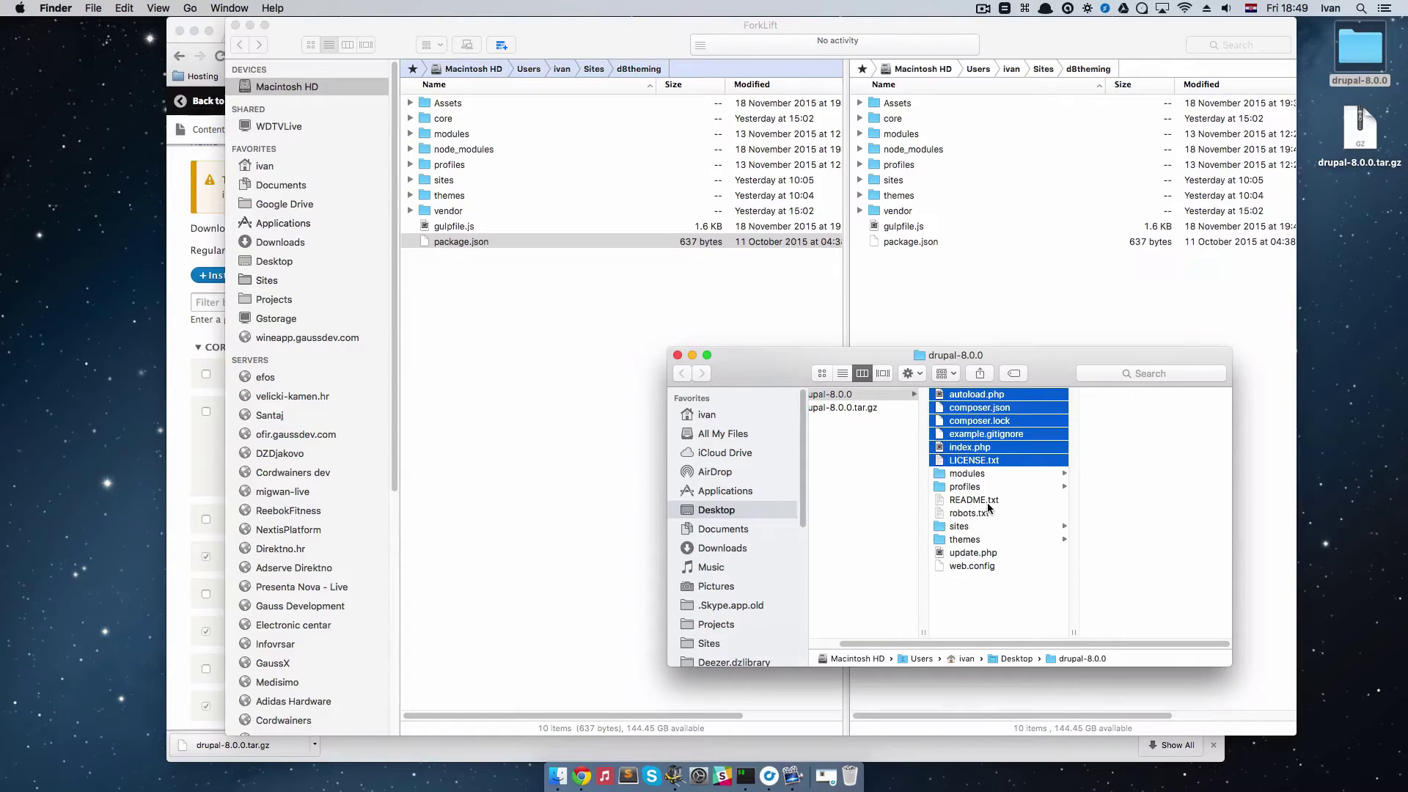
{"action": "left_click", "coordinate": [969, 499], "text": "super"}
{"action": "left_click", "coordinate": [972, 513], "text": "super"}
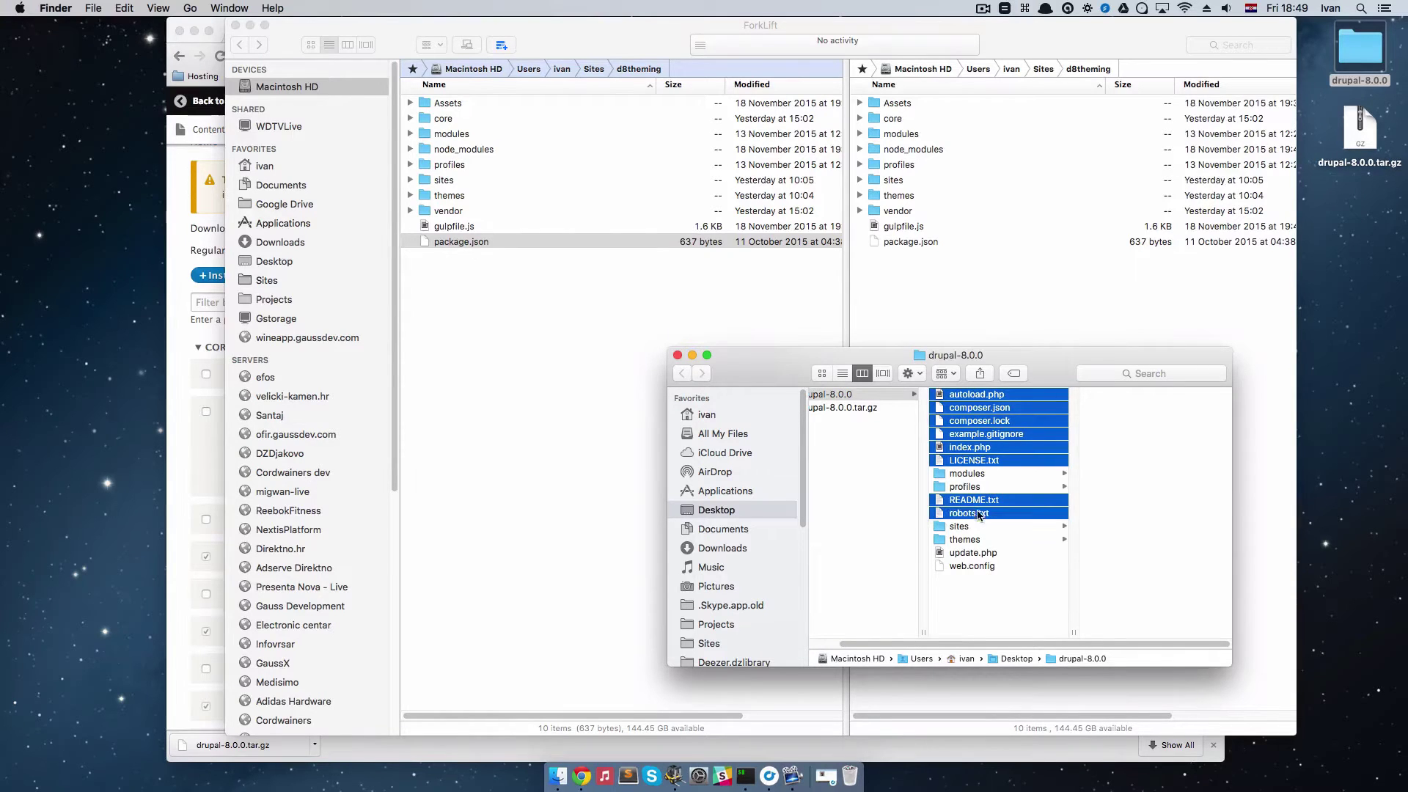
{"action": "left_click", "coordinate": [975, 552], "text": "super"}
{"action": "left_click", "coordinate": [975, 565], "text": "super"}
{"action": "left_click_drag", "start_coordinate": [982, 442], "coordinate": [503, 343]}
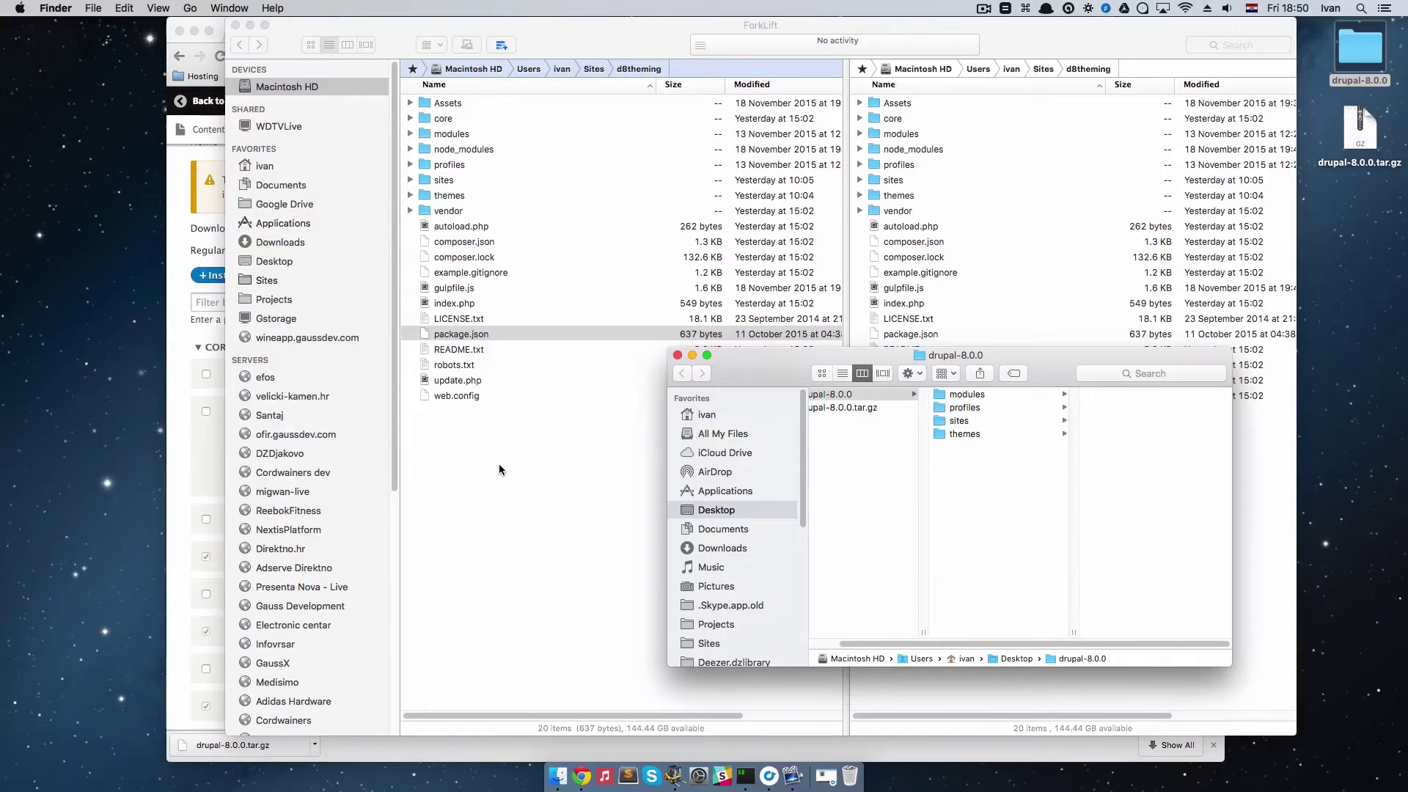
Close the drupal-8.0.0 Finder window and bring Chrome's Drupal Extend page forward
{"action": "left_click", "coordinate": [678, 355]}
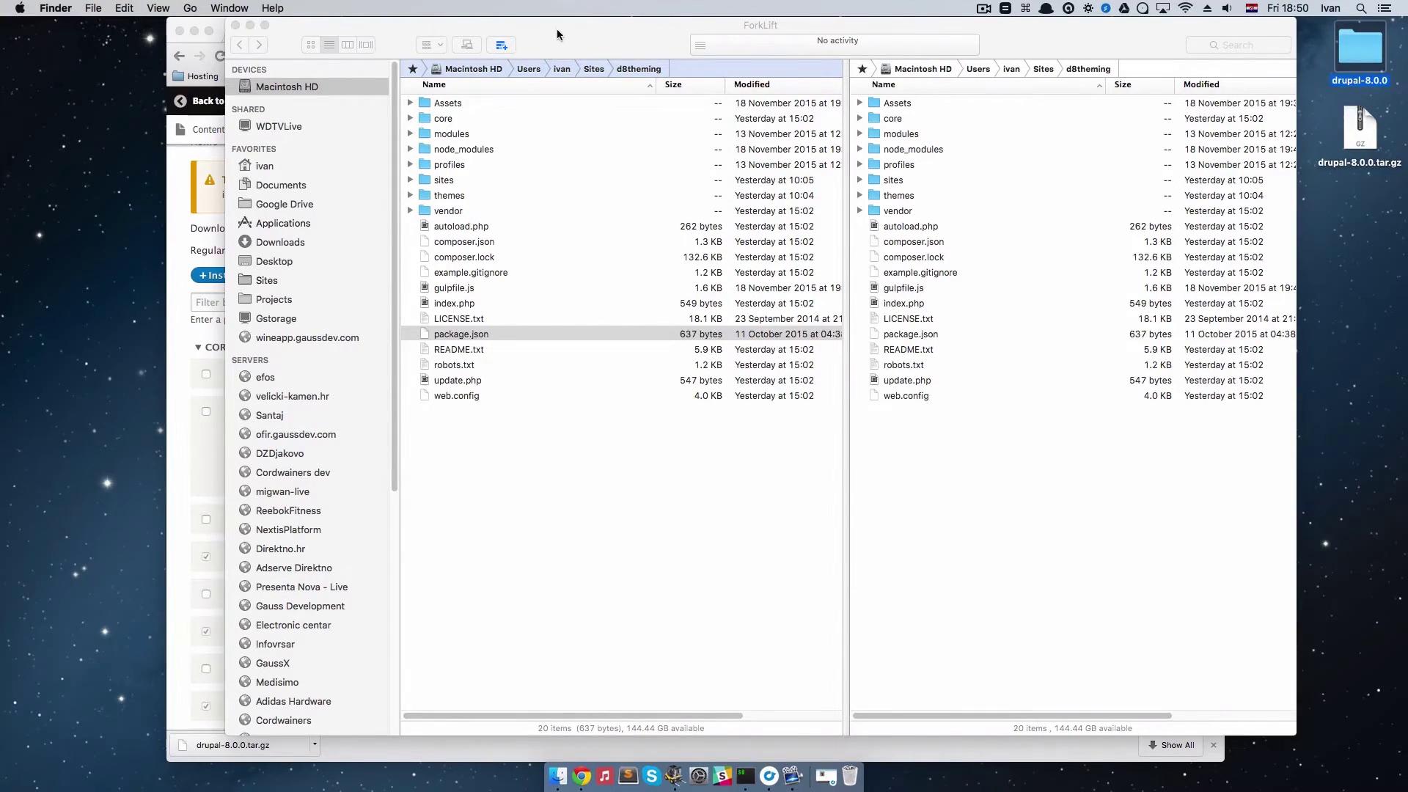
{"action": "left_click_drag", "start_coordinate": [557, 34], "coordinate": [527, 74]}
{"action": "left_click", "coordinate": [468, 28]}
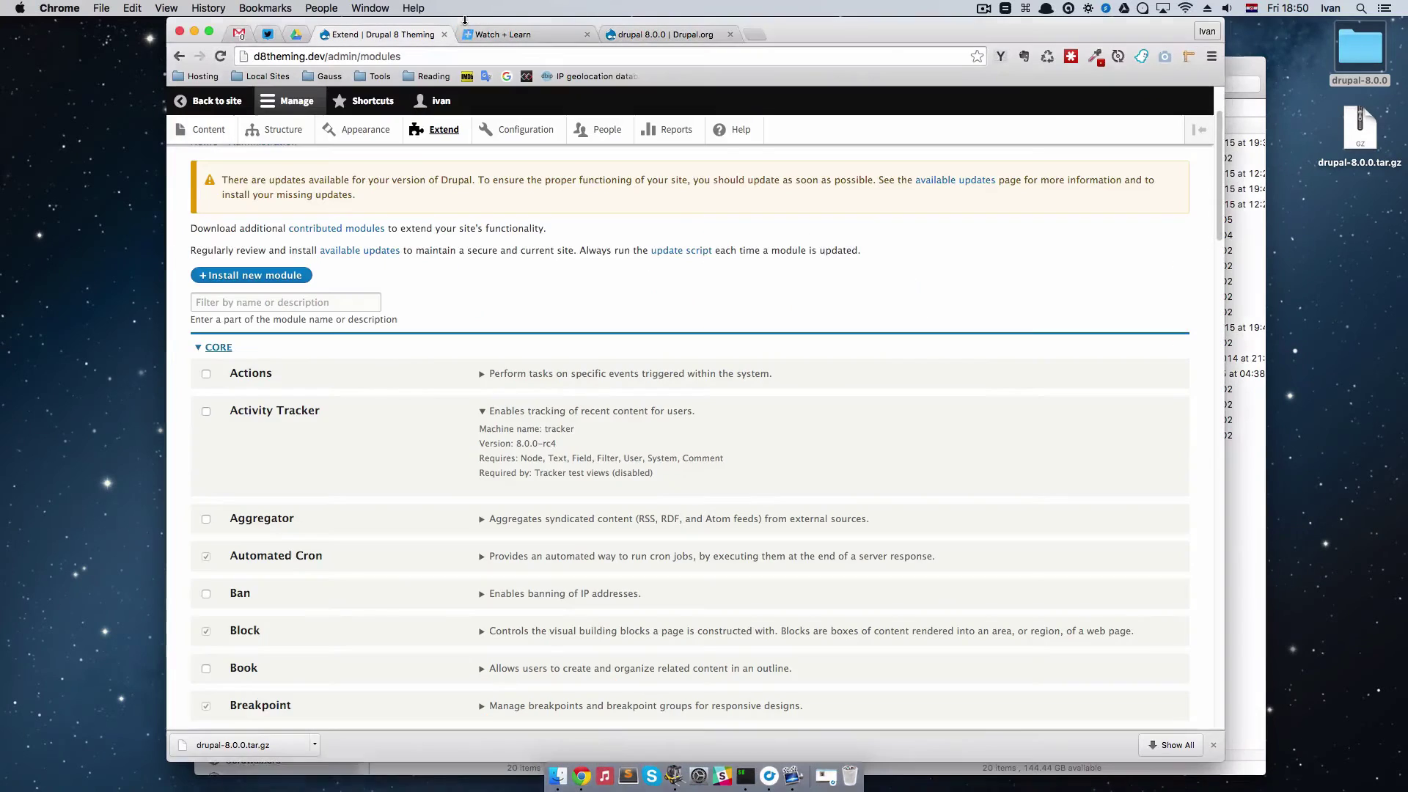
Replace admin/modules in the address with update.php and load the database update page
{"action": "left_click", "coordinate": [417, 57]}
{"action": "left_click_drag", "start_coordinate": [416, 56], "coordinate": [327, 57]}
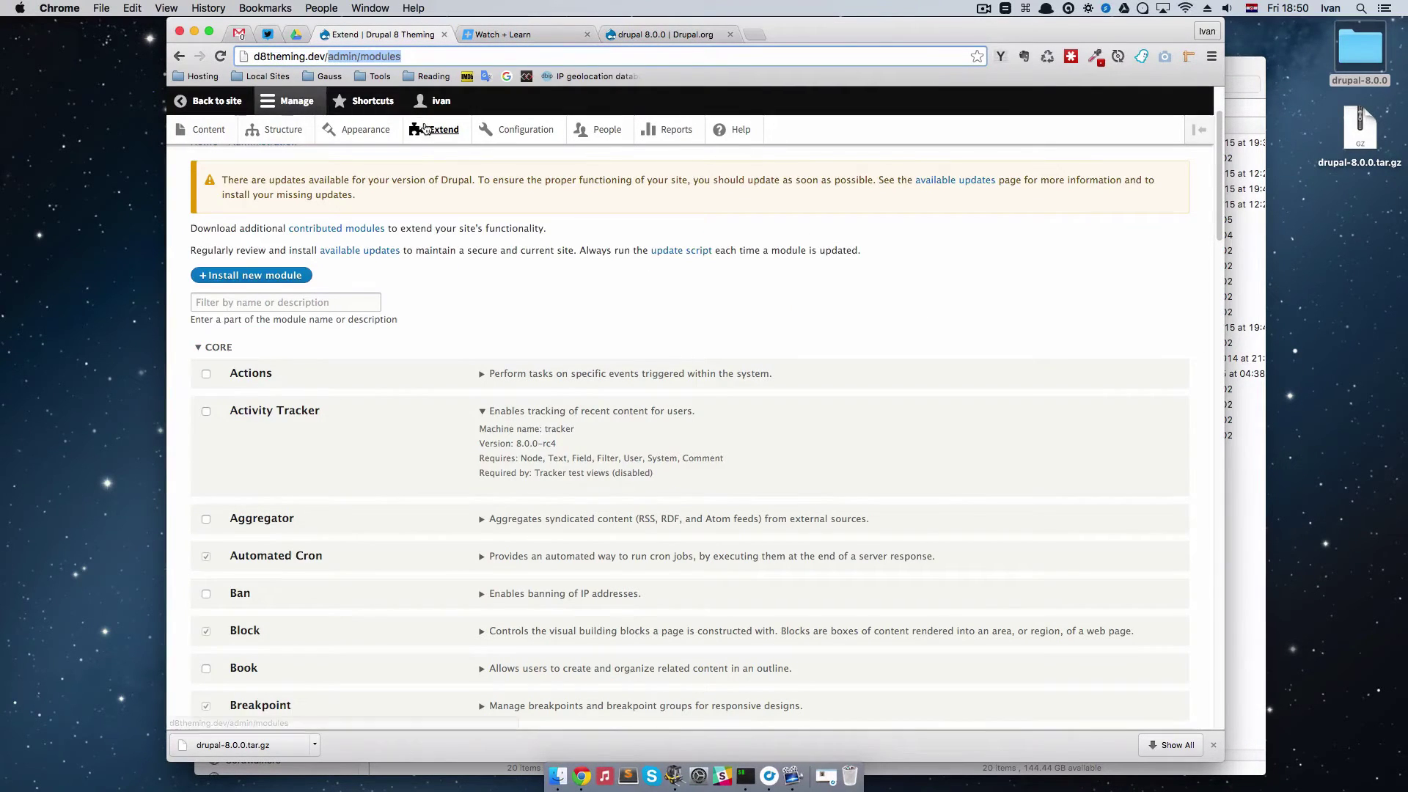
{"action": "key", "text": "BackSpace"}
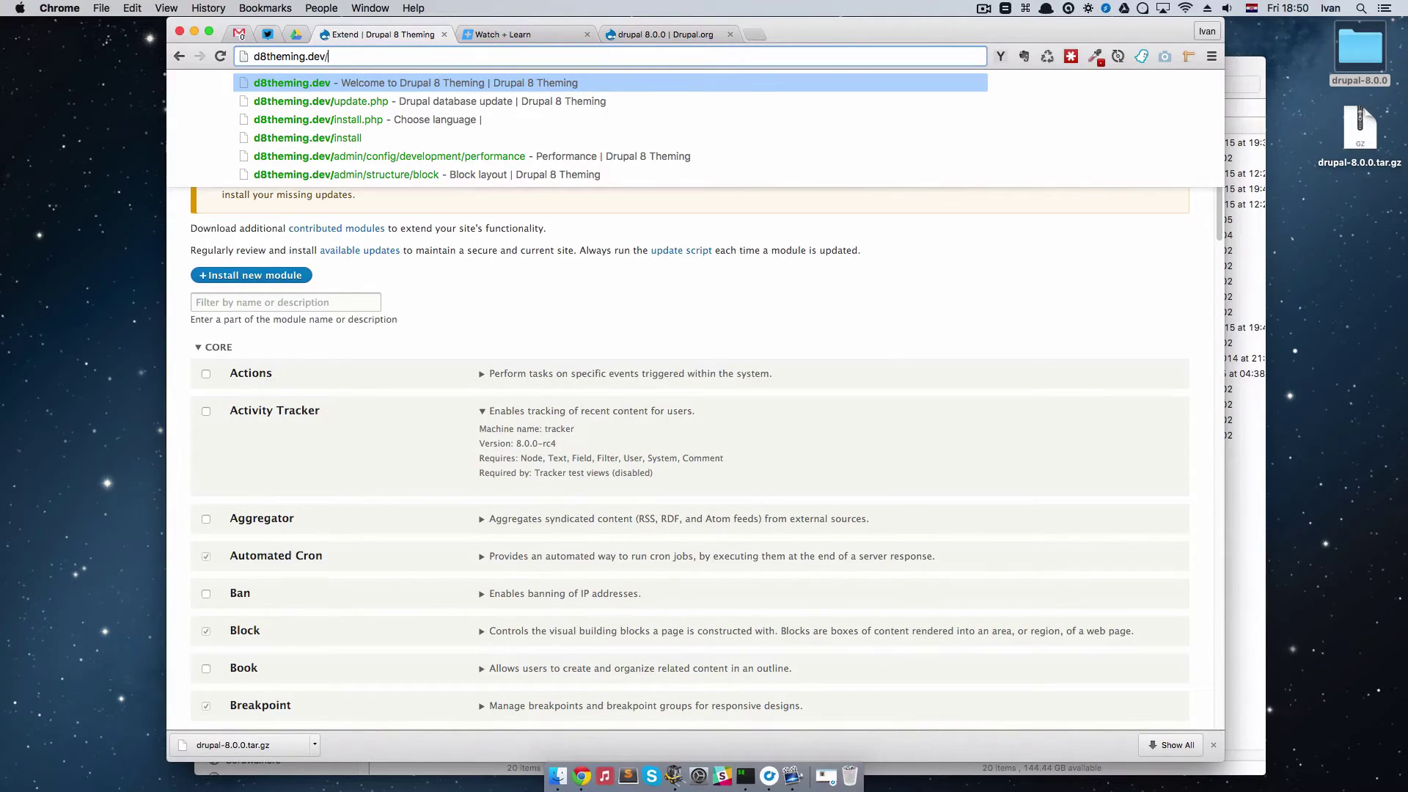
{"action": "type", "text": "upd"}
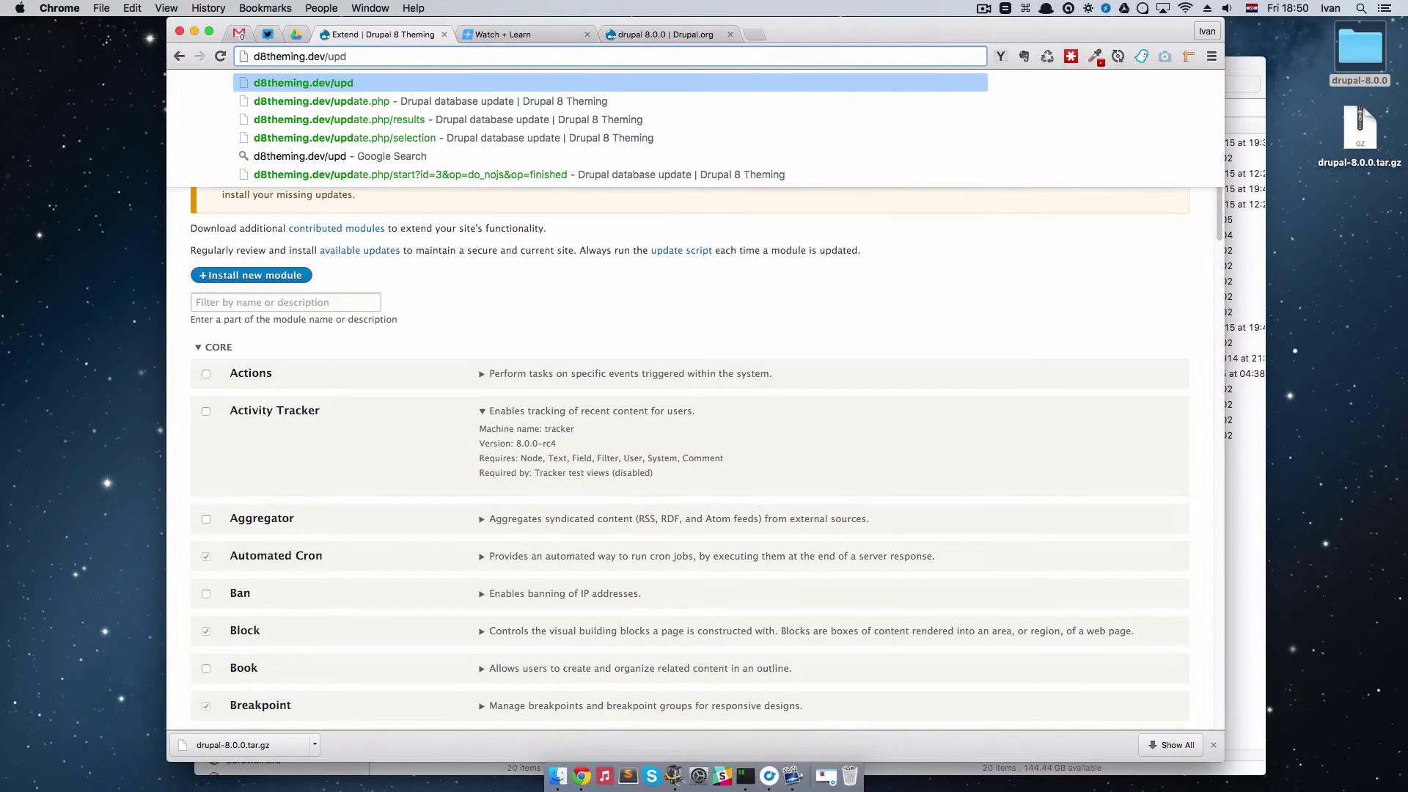
{"action": "key", "text": "Down"}
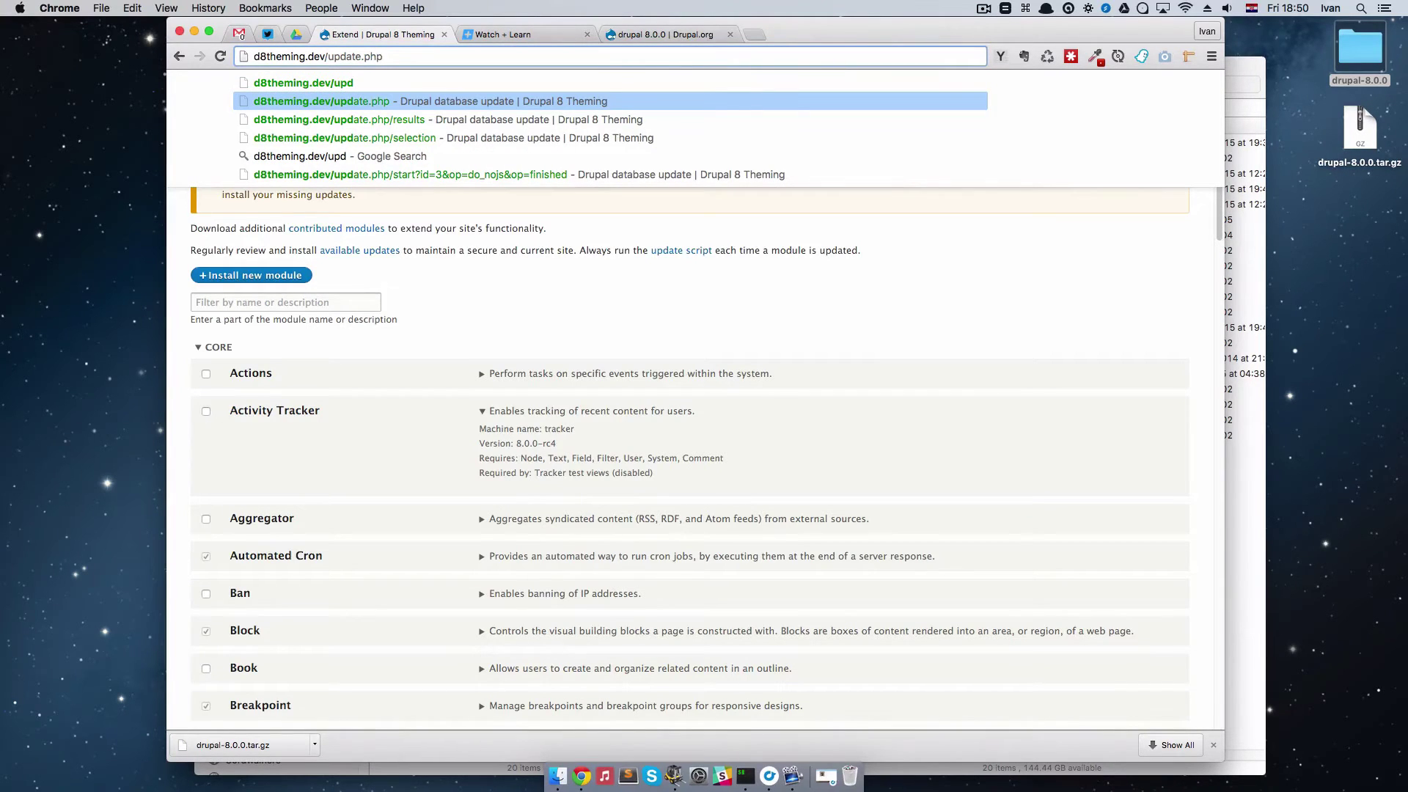
{"action": "key", "text": "Return"}
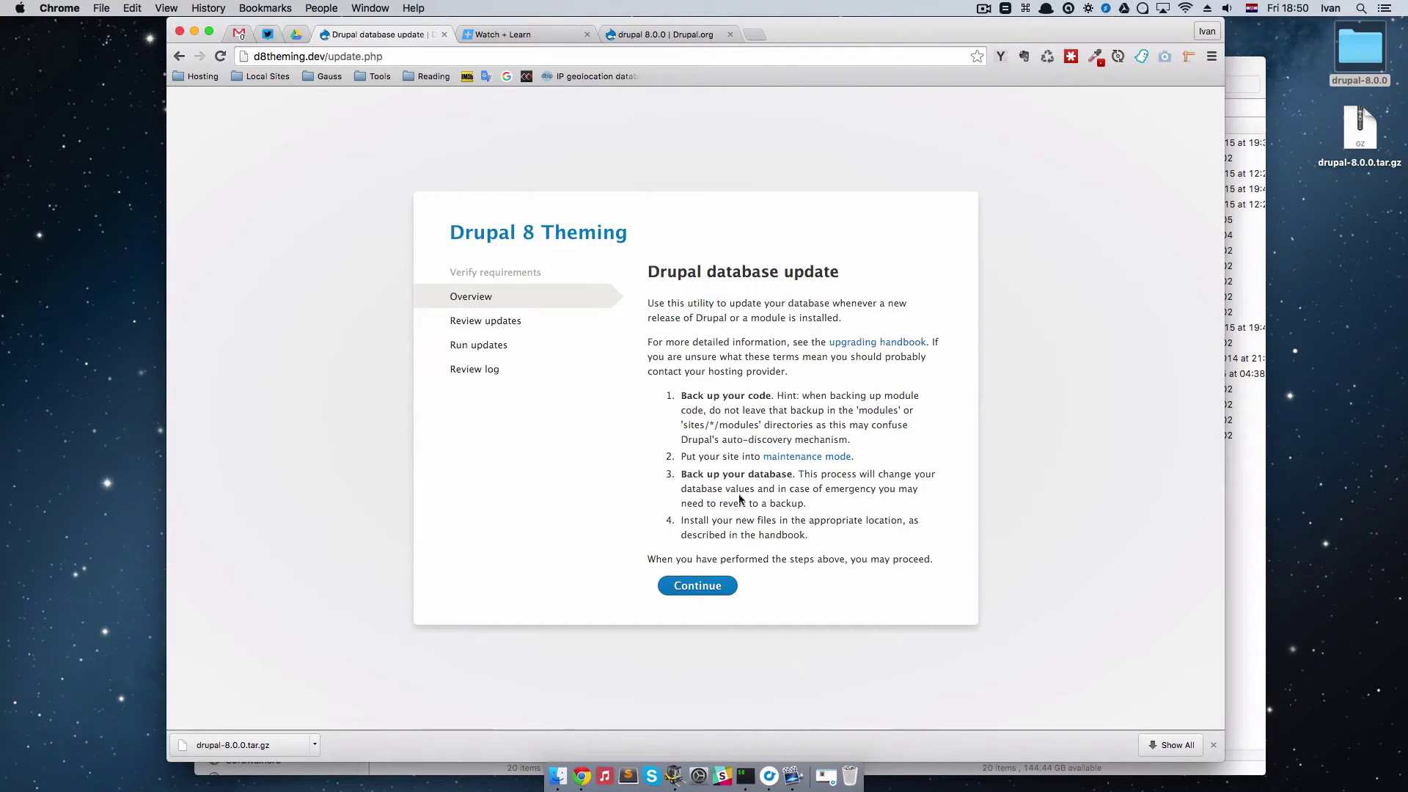
Continue past the update.php overview and apply the pending views database update
{"action": "left_click", "coordinate": [722, 587]}
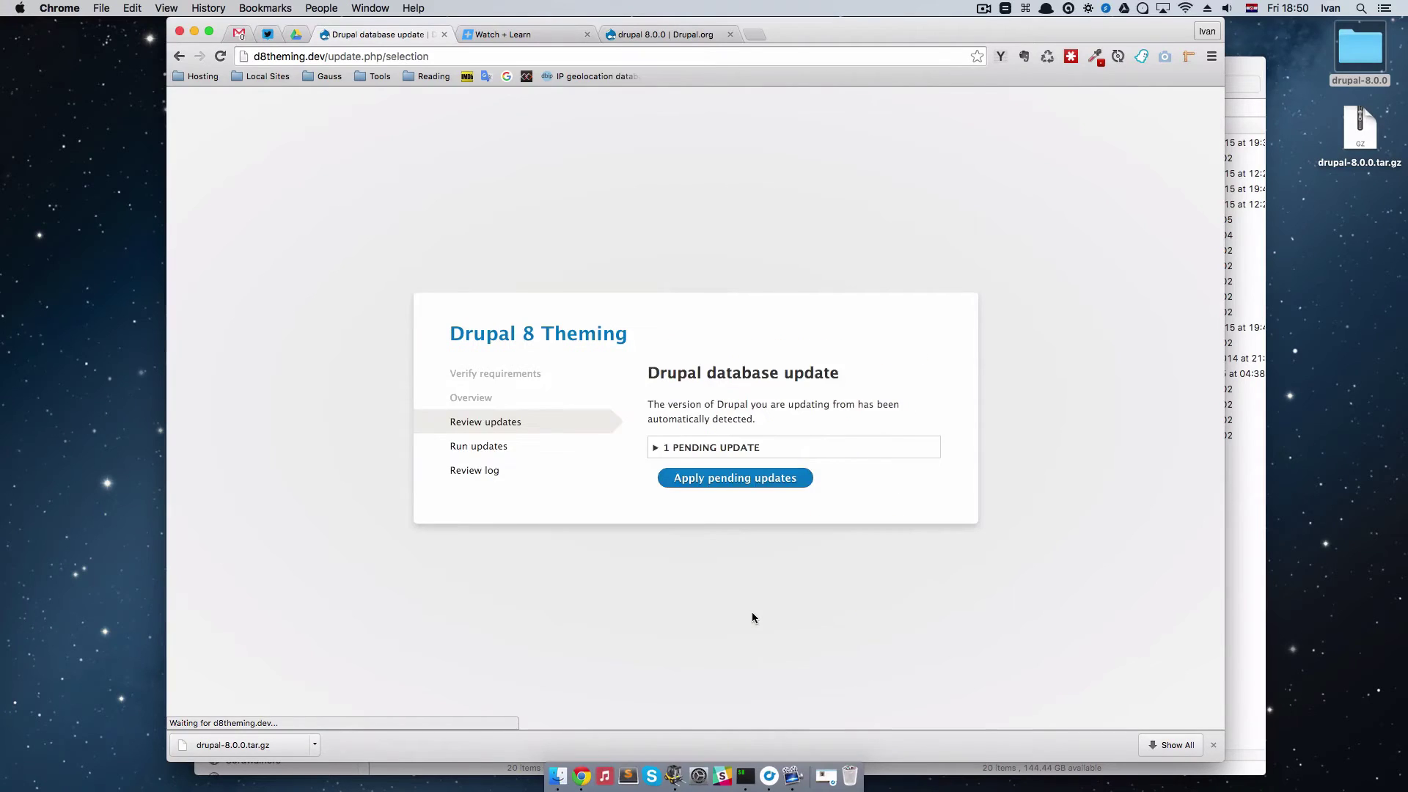
{"action": "left_click", "coordinate": [751, 481]}
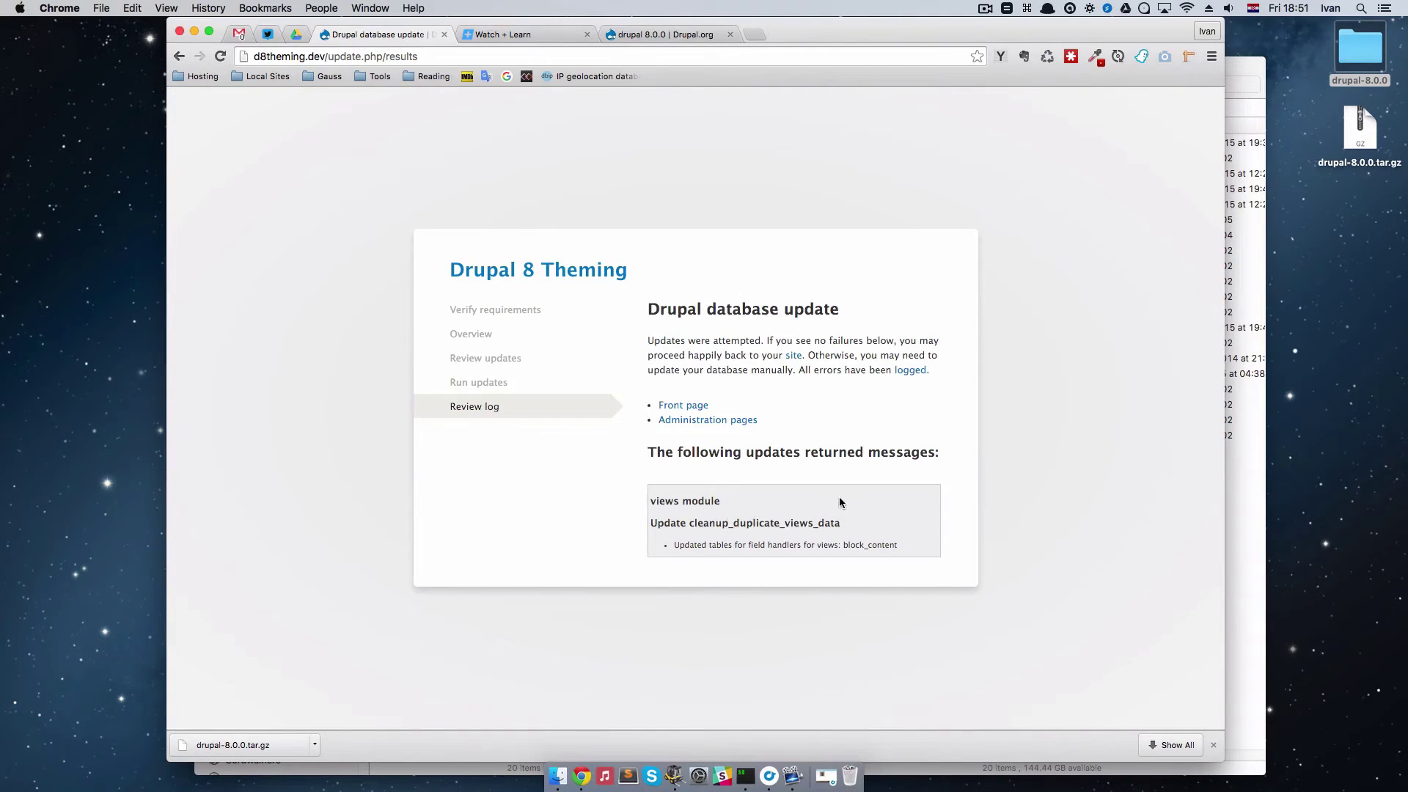
Go to the front page, confirm Configuration and Appearance return Not Found, and go back each time
{"action": "left_click", "coordinate": [690, 408]}
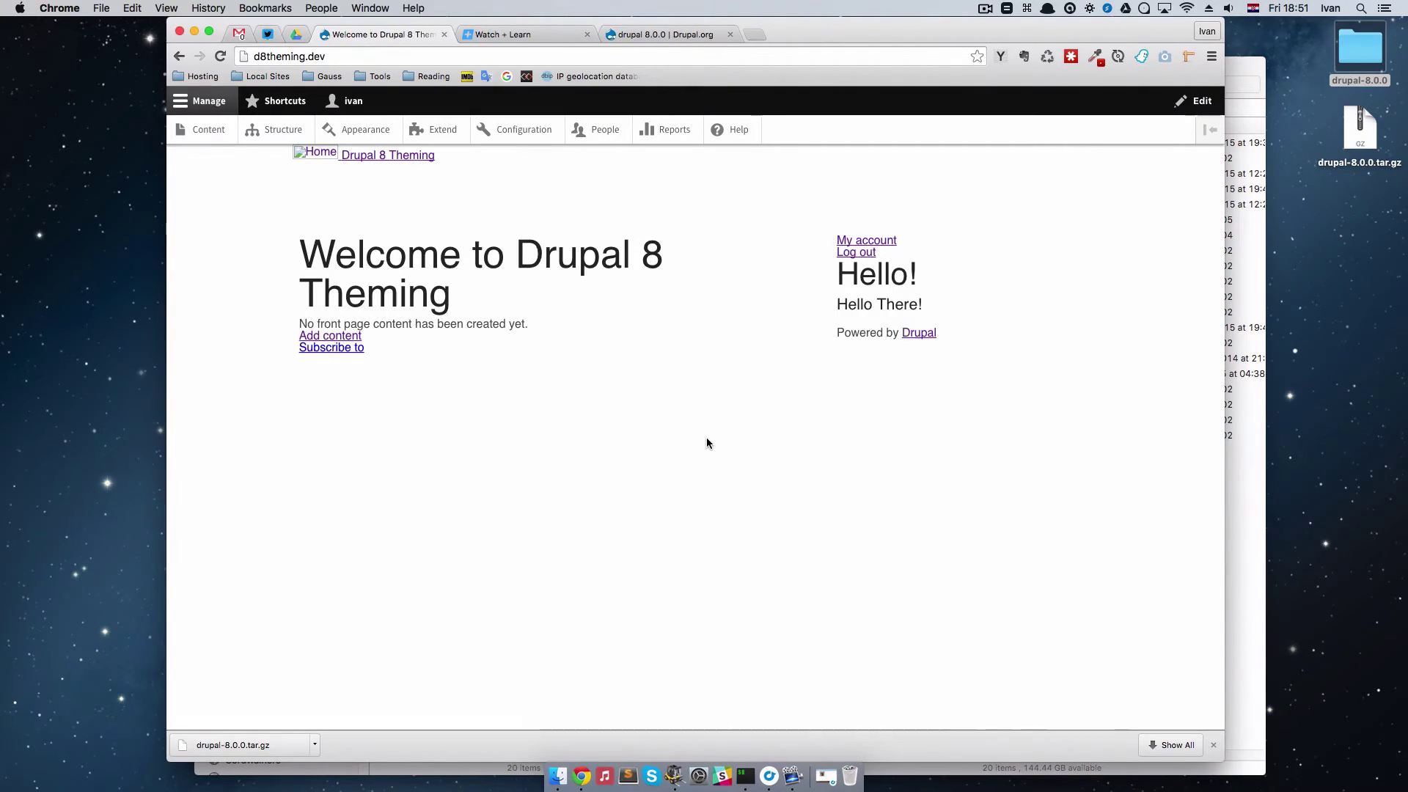
{"action": "left_click", "coordinate": [518, 131]}
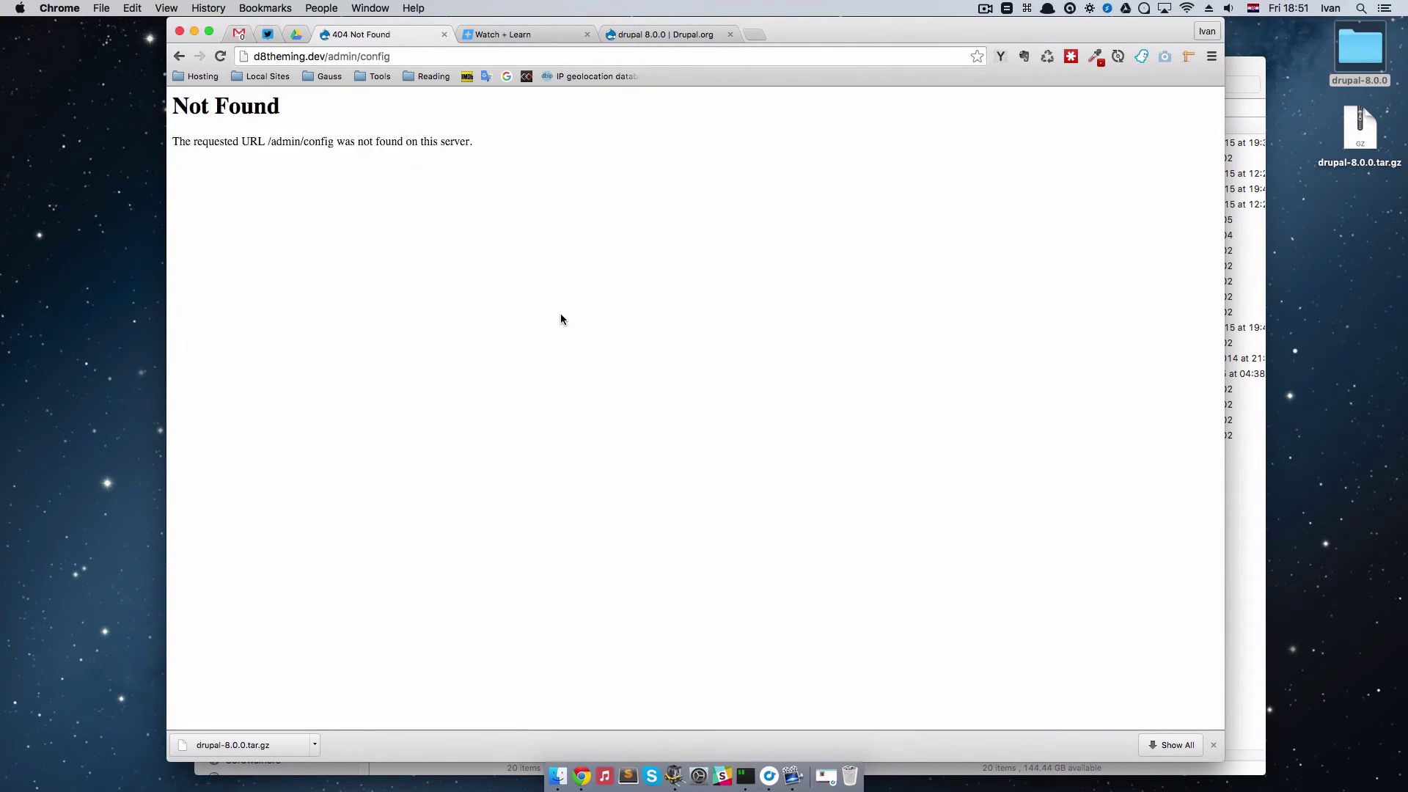
{"action": "key", "text": "super+bracketleft"}
{"action": "left_click", "coordinate": [366, 132]}
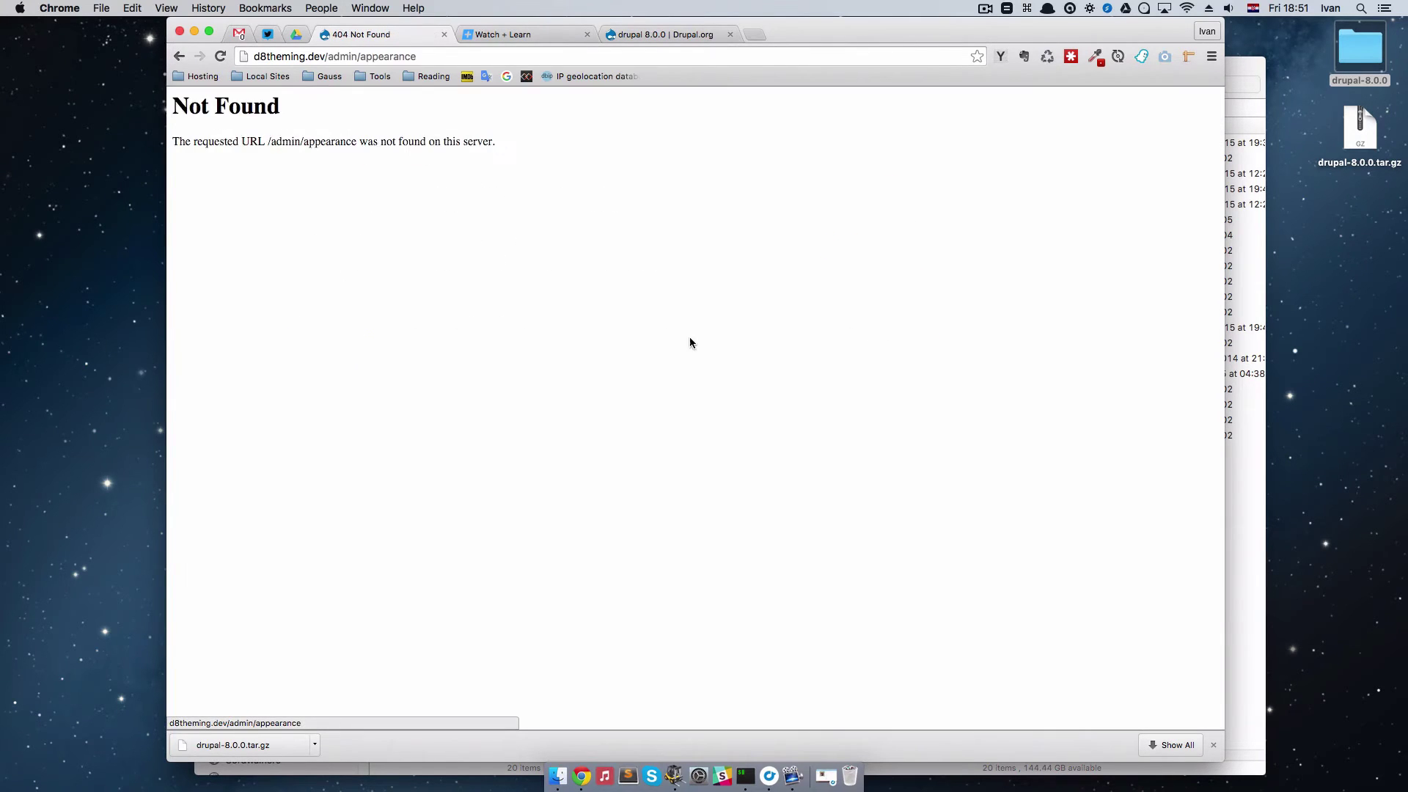
{"action": "left_click", "coordinate": [179, 55]}
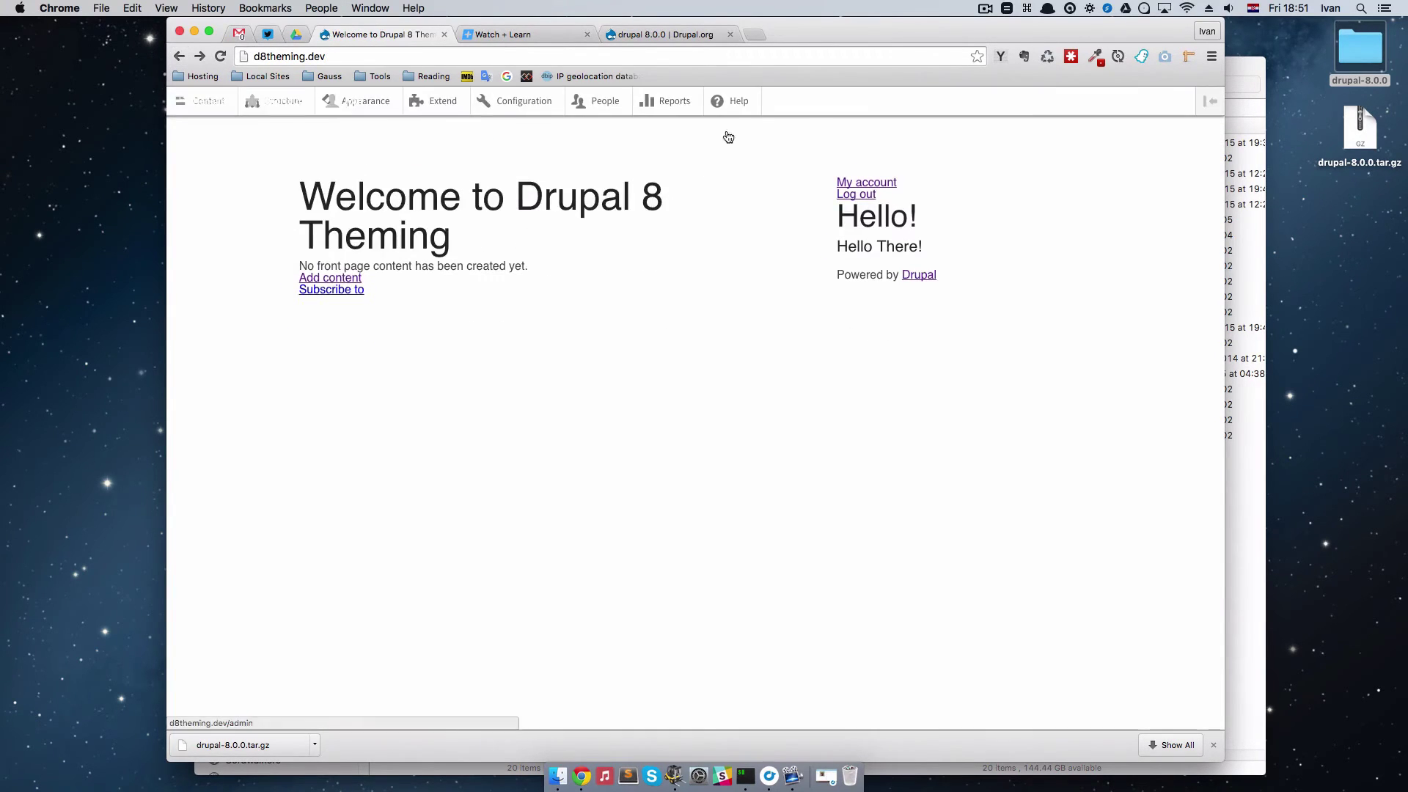
{"action": "mouse_move", "coordinate": [821, 20]}
{"action": "left_mouse_down"}
{"action": "mouse_move", "coordinate": [755, 20]}
{"action": "mouse_move", "coordinate": [794, 19]}
{"action": "left_mouse_up"}
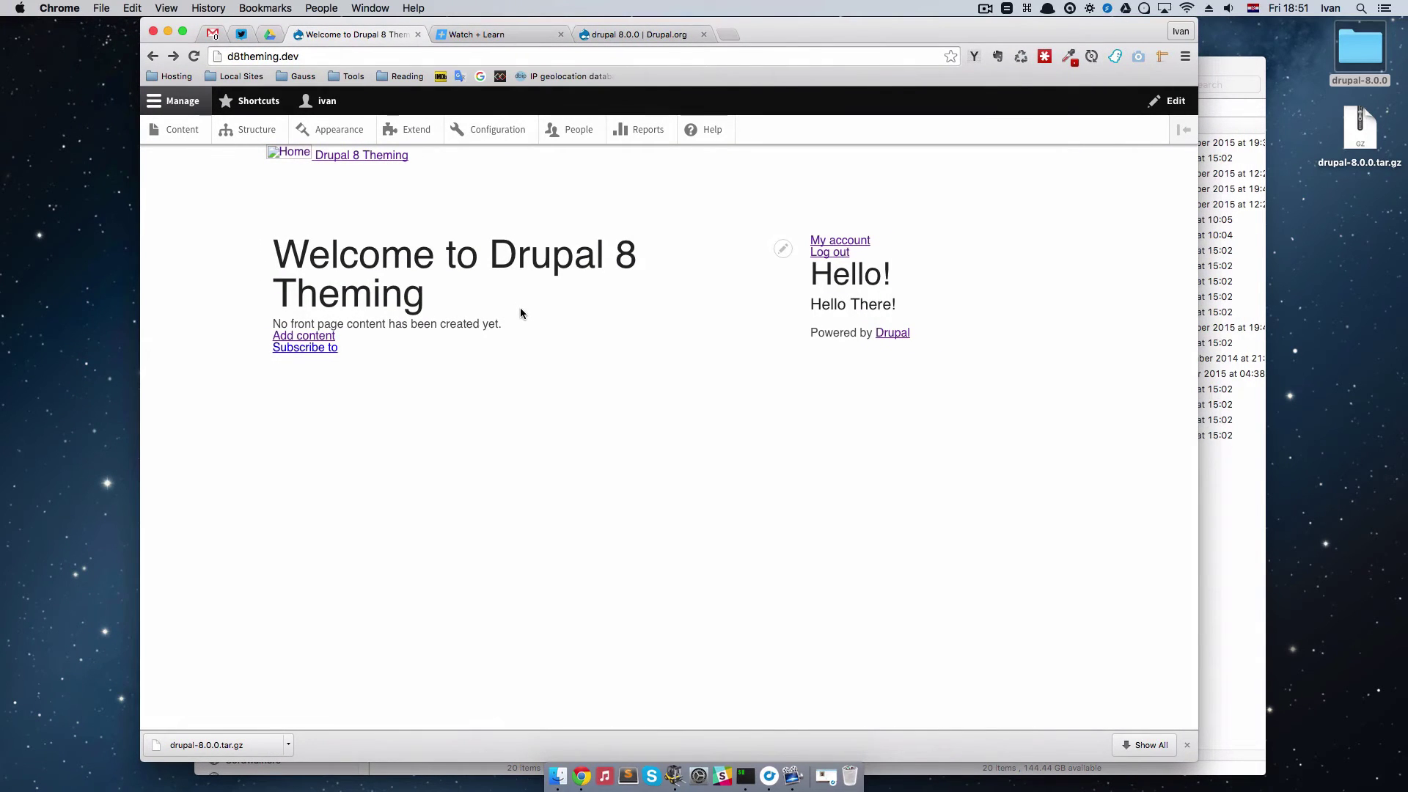
Move the downloaded drupal-8.0.0 folder into the site's Assets folder
{"action": "double_click", "coordinate": [1360, 50]}
{"action": "left_click_drag", "start_coordinate": [939, 322], "coordinate": [618, 302]}
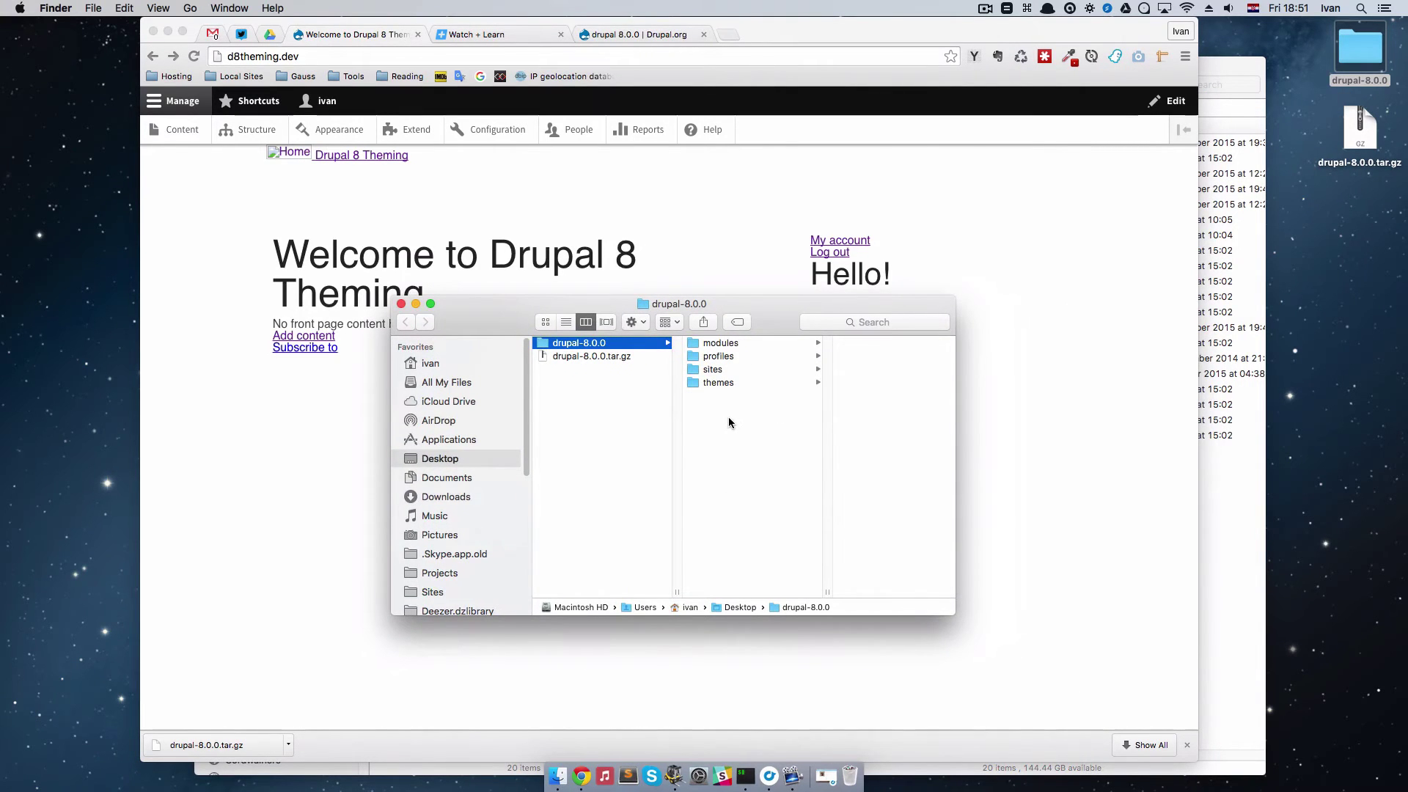
{"action": "left_click_drag", "start_coordinate": [591, 308], "coordinate": [913, 371]}
{"action": "left_click", "coordinate": [723, 368]}
{"action": "left_click", "coordinate": [1213, 68]}
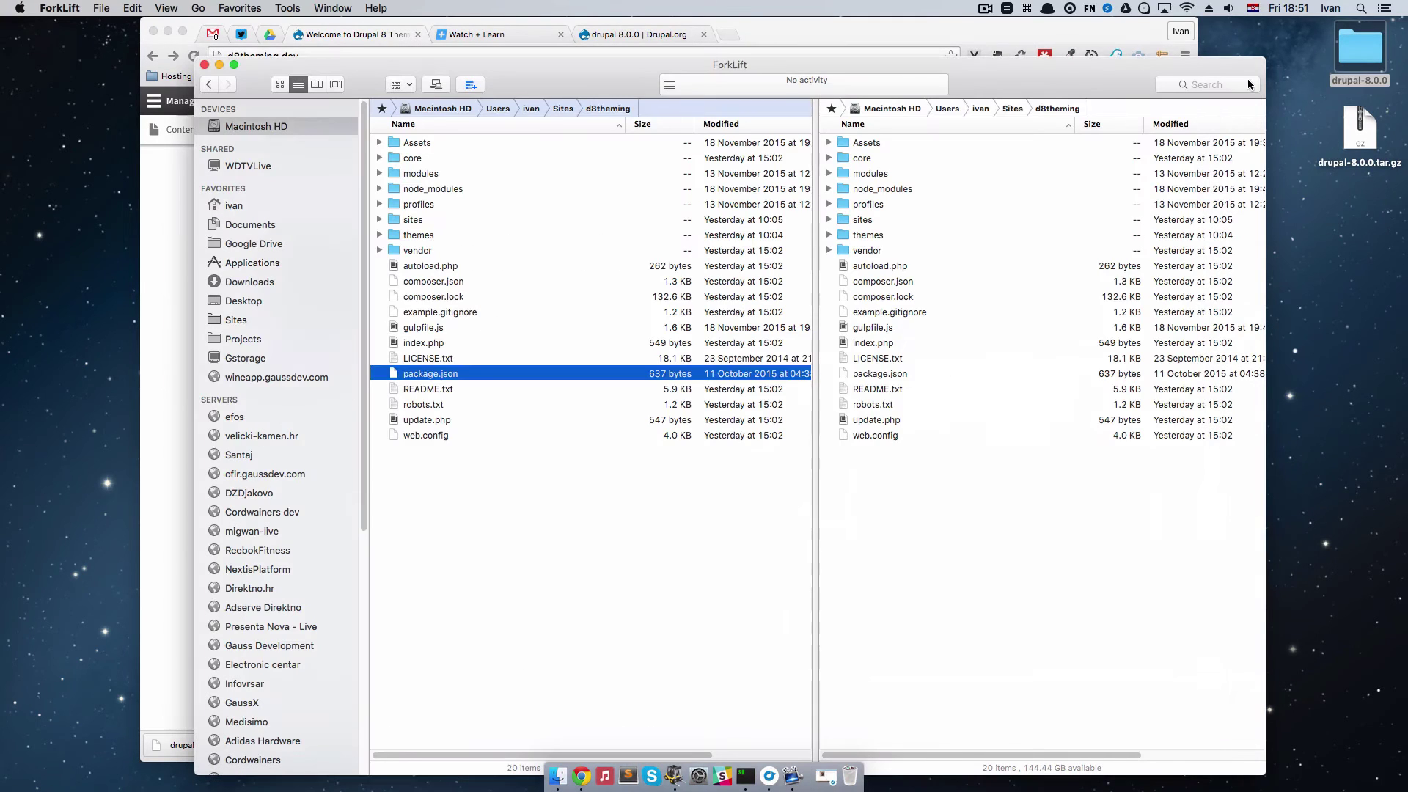
{"action": "double_click", "coordinate": [501, 143]}
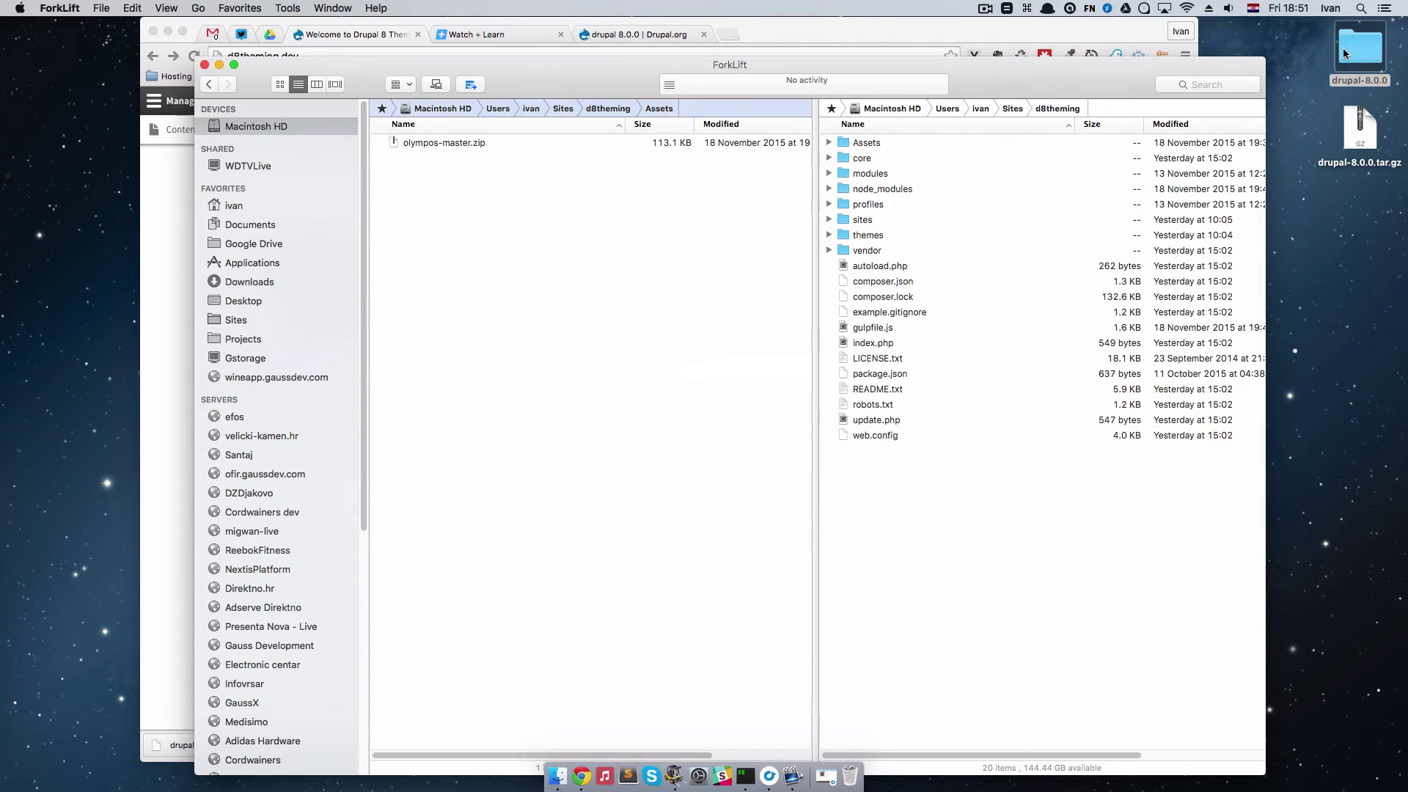
{"action": "left_click_drag", "start_coordinate": [1361, 46], "coordinate": [443, 236]}
Copy drupal-8.0.0's six hidden dot files, .csslintrc through .htaccess, into the d8theming root
{"action": "left_click", "coordinate": [445, 143]}
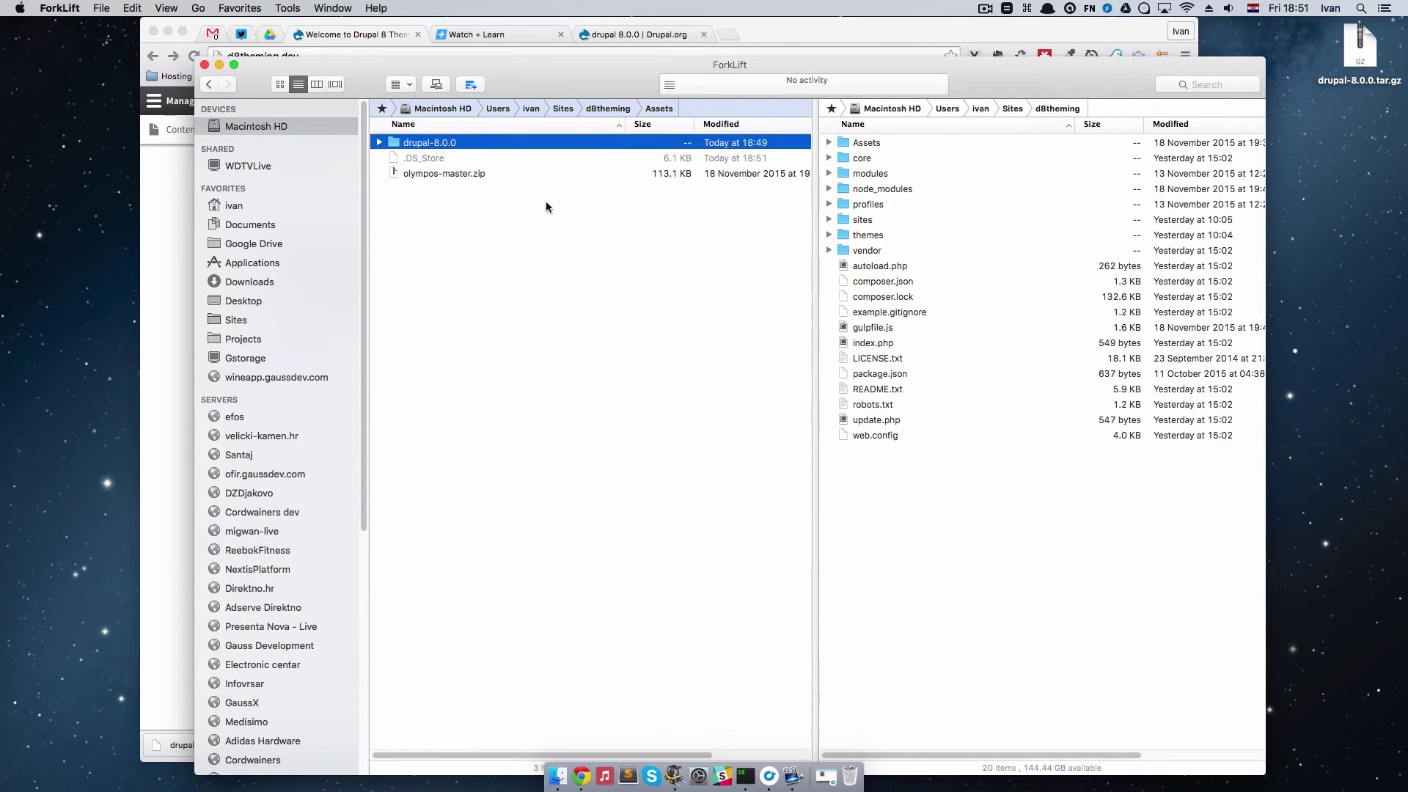
{"action": "key", "text": "cmd+Down"}
{"action": "left_click", "coordinate": [546, 203]}
{"action": "key", "text": "Down"}
{"action": "key", "text": "Down"}
{"action": "key", "text": "Down"}
{"action": "key", "text": "Down"}
{"action": "key", "text": "Down"}
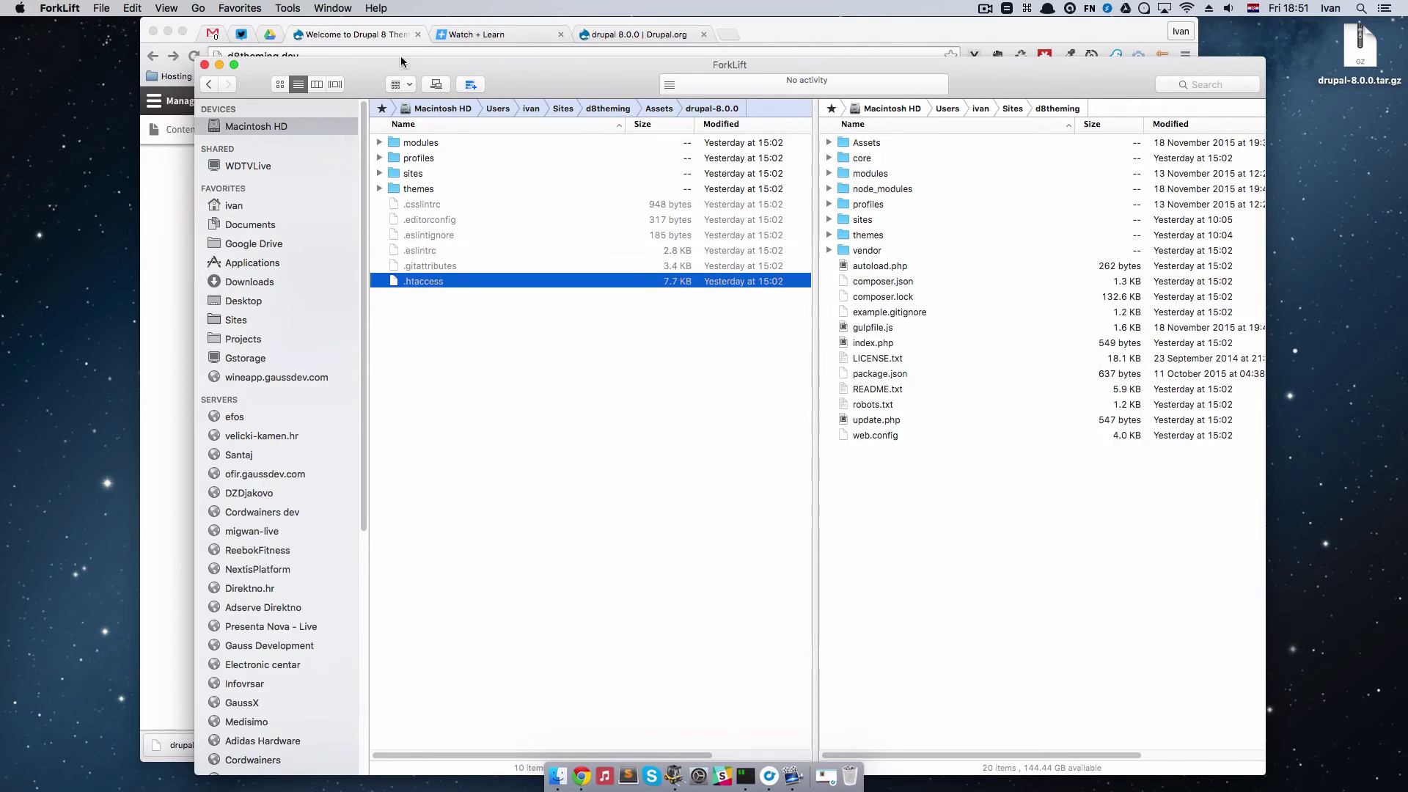
{"action": "left_click_drag", "start_coordinate": [401, 60], "coordinate": [380, 29]}
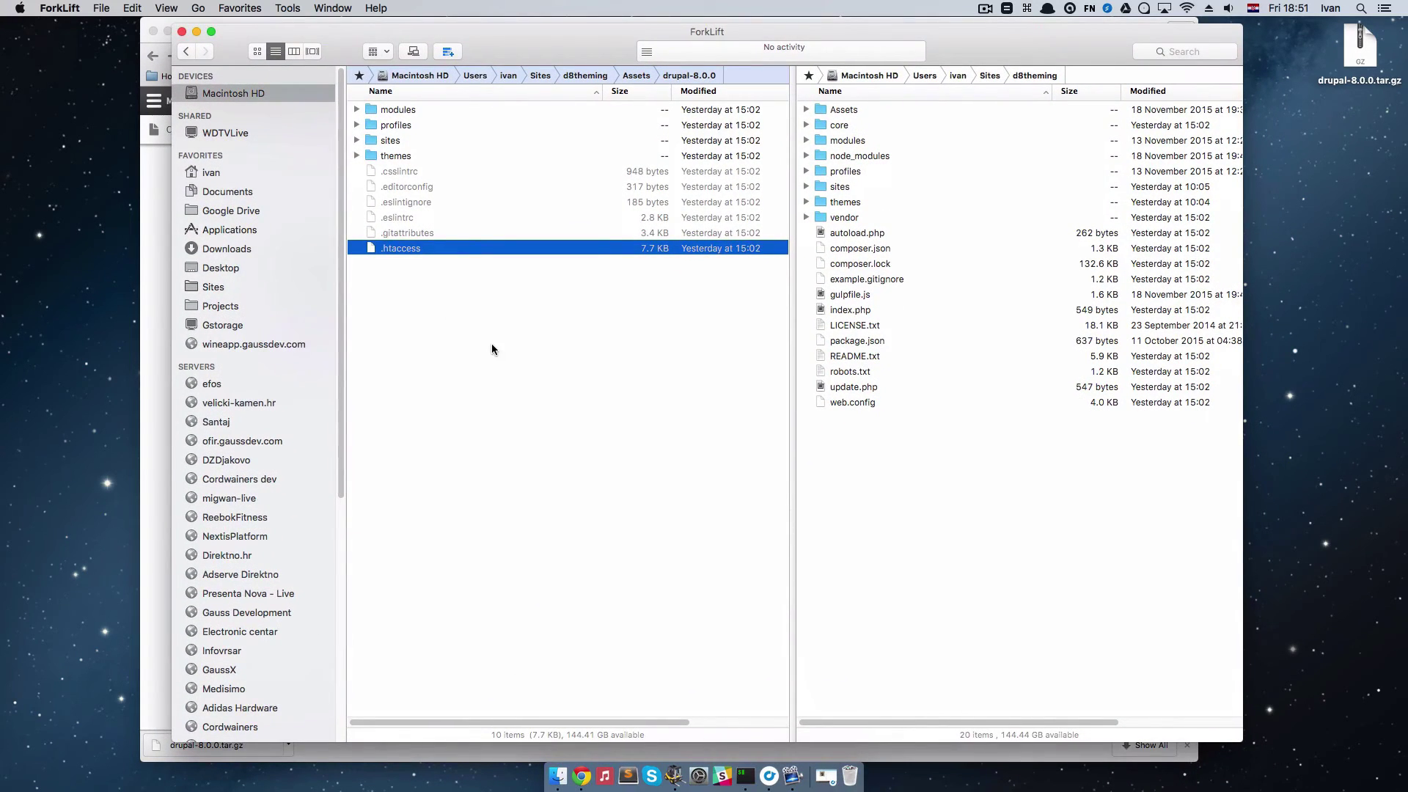
{"action": "key", "text": "Up"}
{"action": "key", "text": "Up"}
{"action": "key", "text": "Up"}
{"action": "key", "text": "Up"}
{"action": "key", "text": "Up"}
{"action": "key", "text": "shift+Down"}
{"action": "key", "text": "shift+Down"}
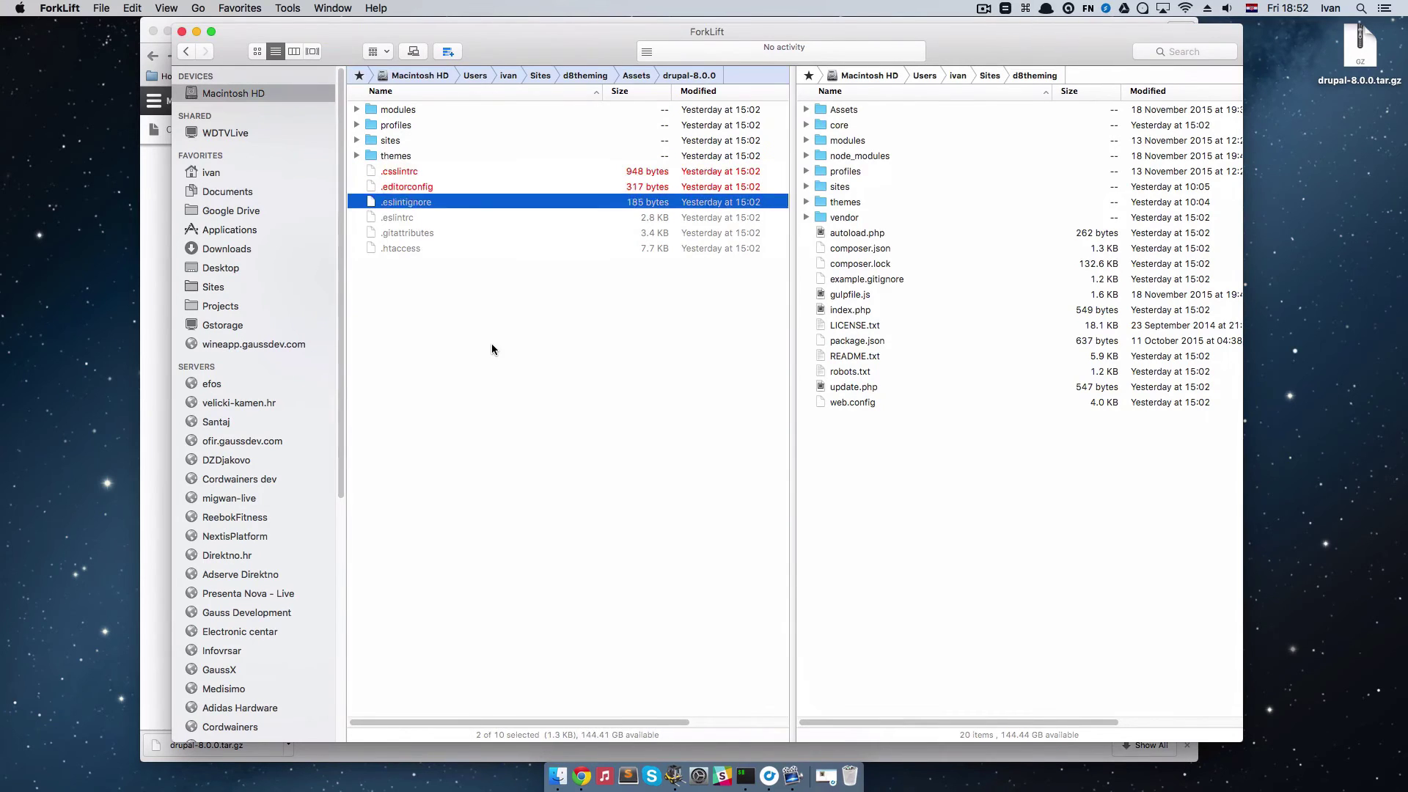
{"action": "key", "text": "shift+Down"}
{"action": "key", "text": "shift+Down"}
{"action": "key", "text": "shift+Down"}
{"action": "key", "text": "shift+Down"}
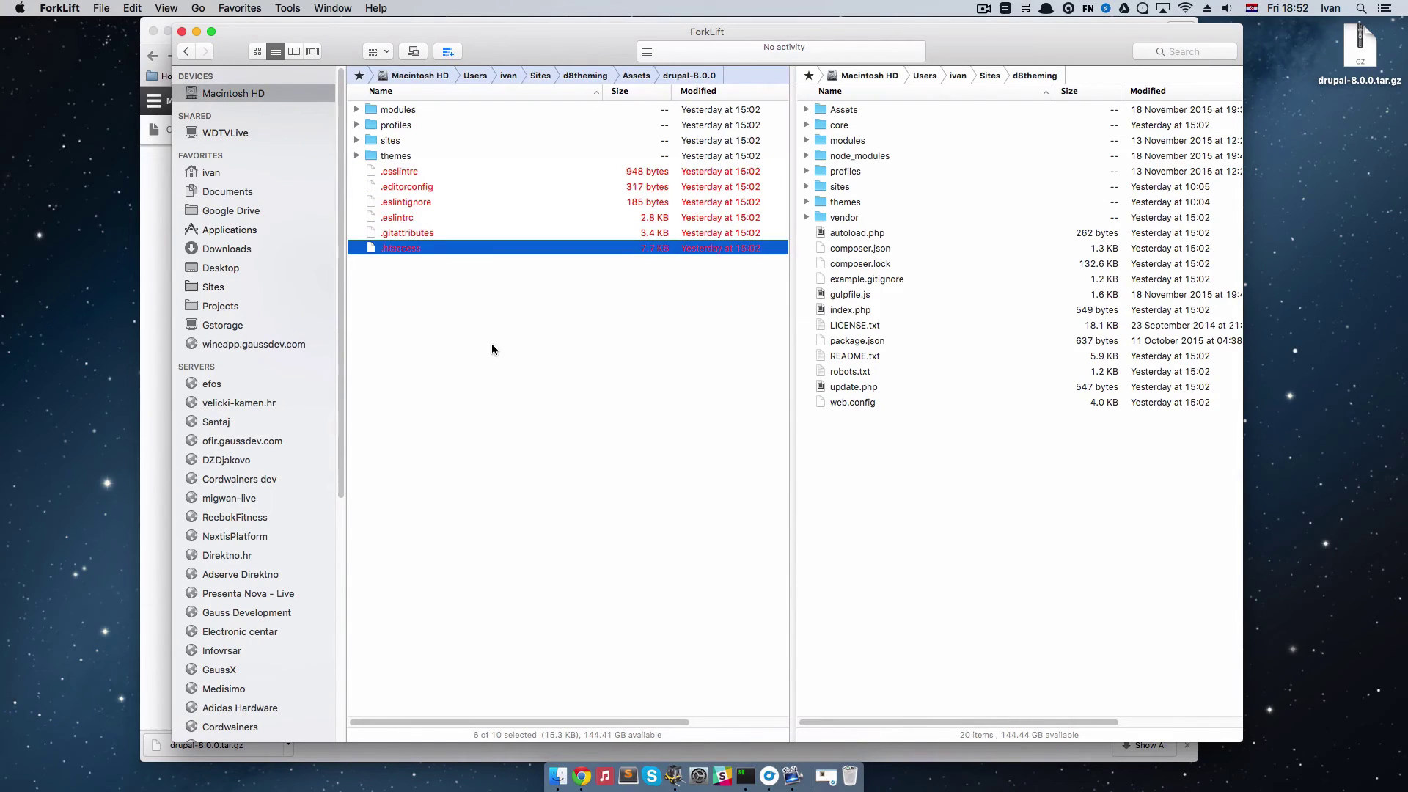
{"action": "key", "text": "F5"}
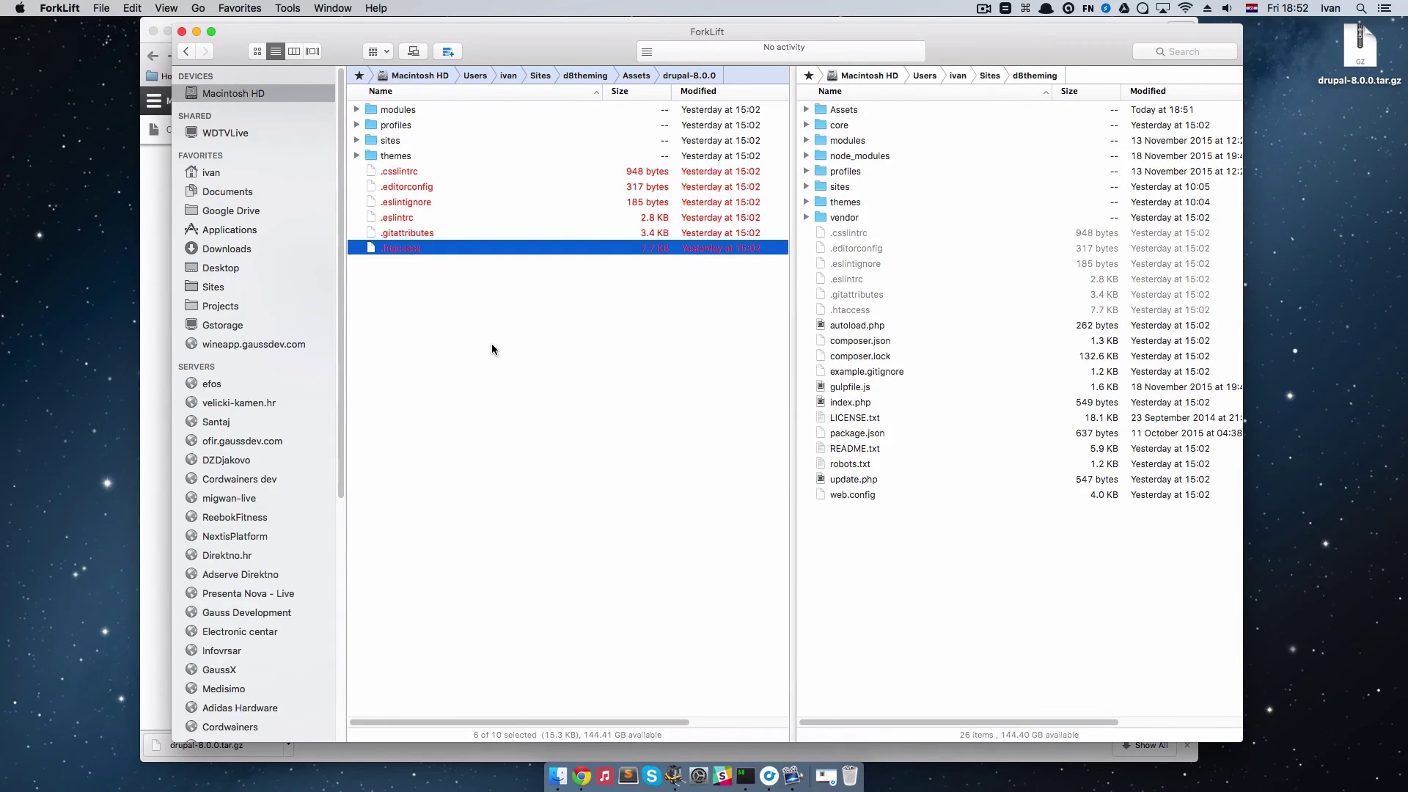
{"action": "key", "text": "Up"}
{"action": "key", "text": "Up"}
{"action": "key", "text": "Up"}
{"action": "key", "text": "Up"}
{"action": "key", "text": "Up"}
{"action": "key", "text": "Down"}
{"action": "key", "text": "Down"}
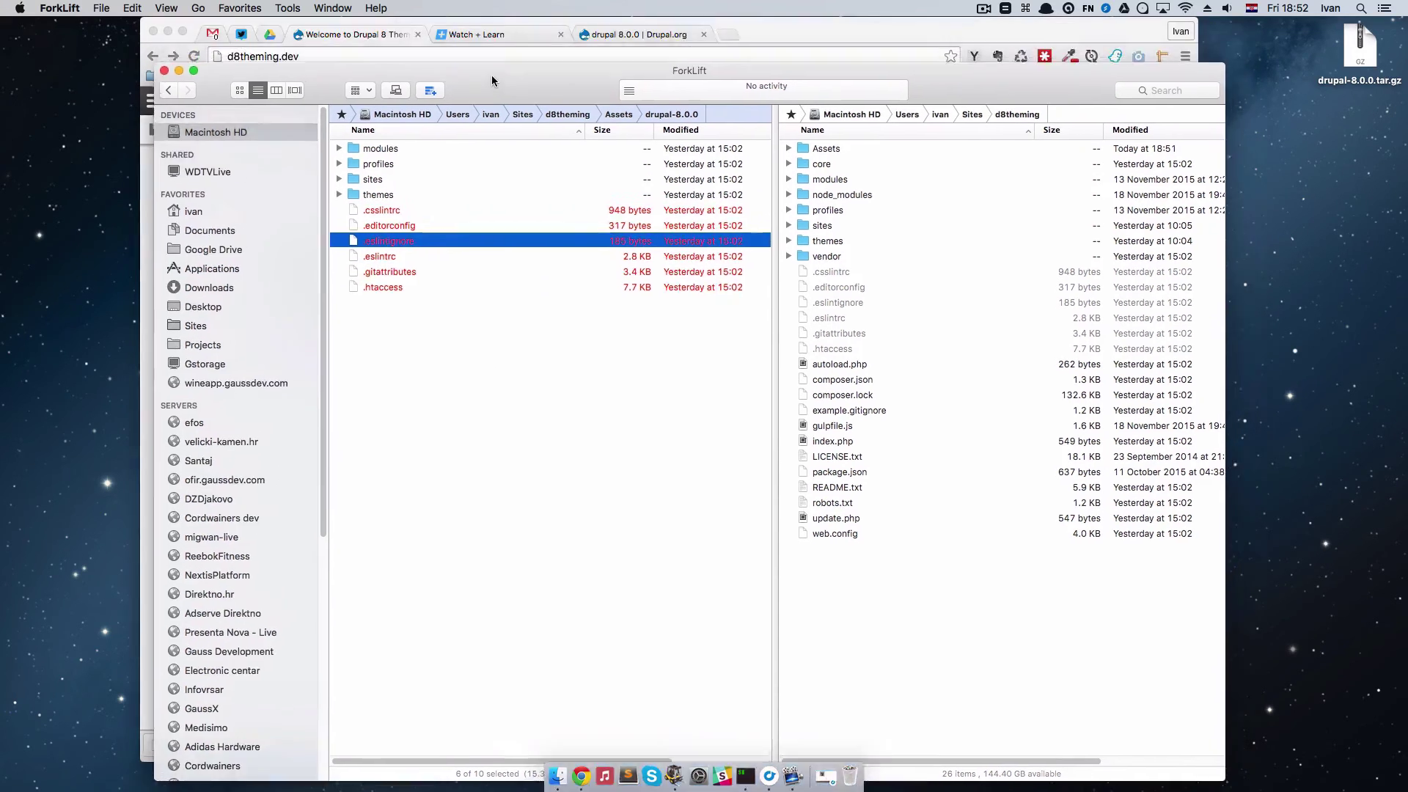
Reload the Drupal site and go to the Extend modules page
{"action": "left_click", "coordinate": [814, 28]}
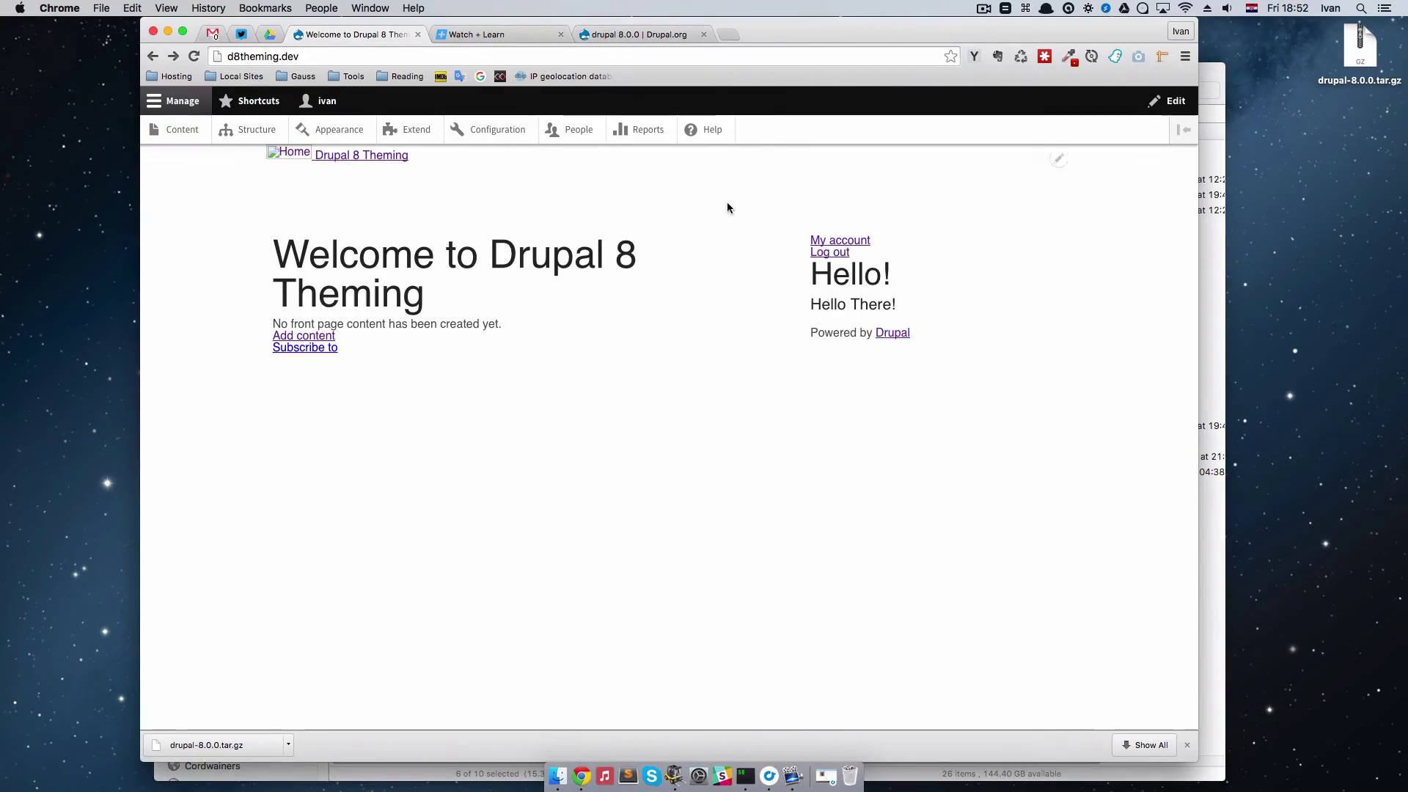
{"action": "key", "text": "super+r"}
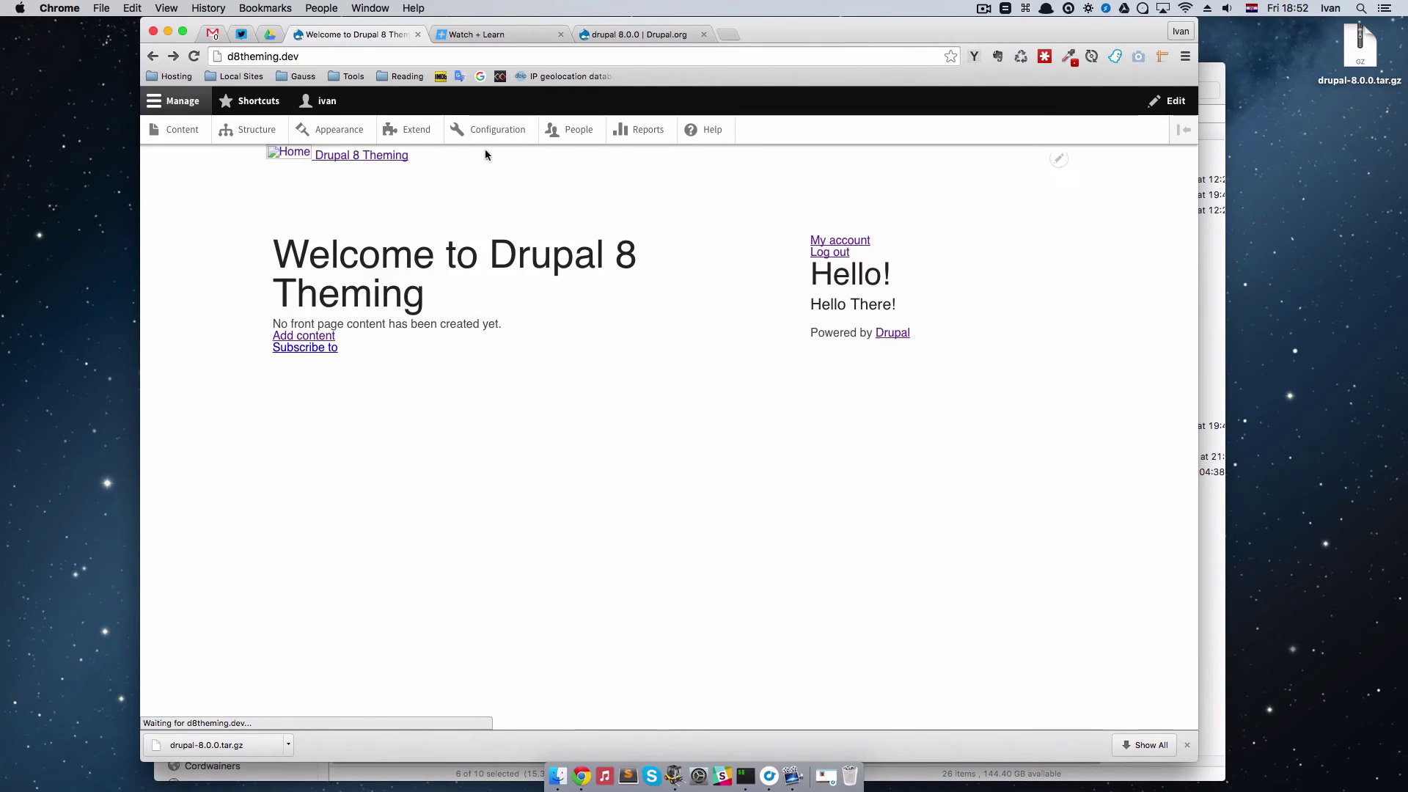
{"action": "left_click", "coordinate": [417, 130]}
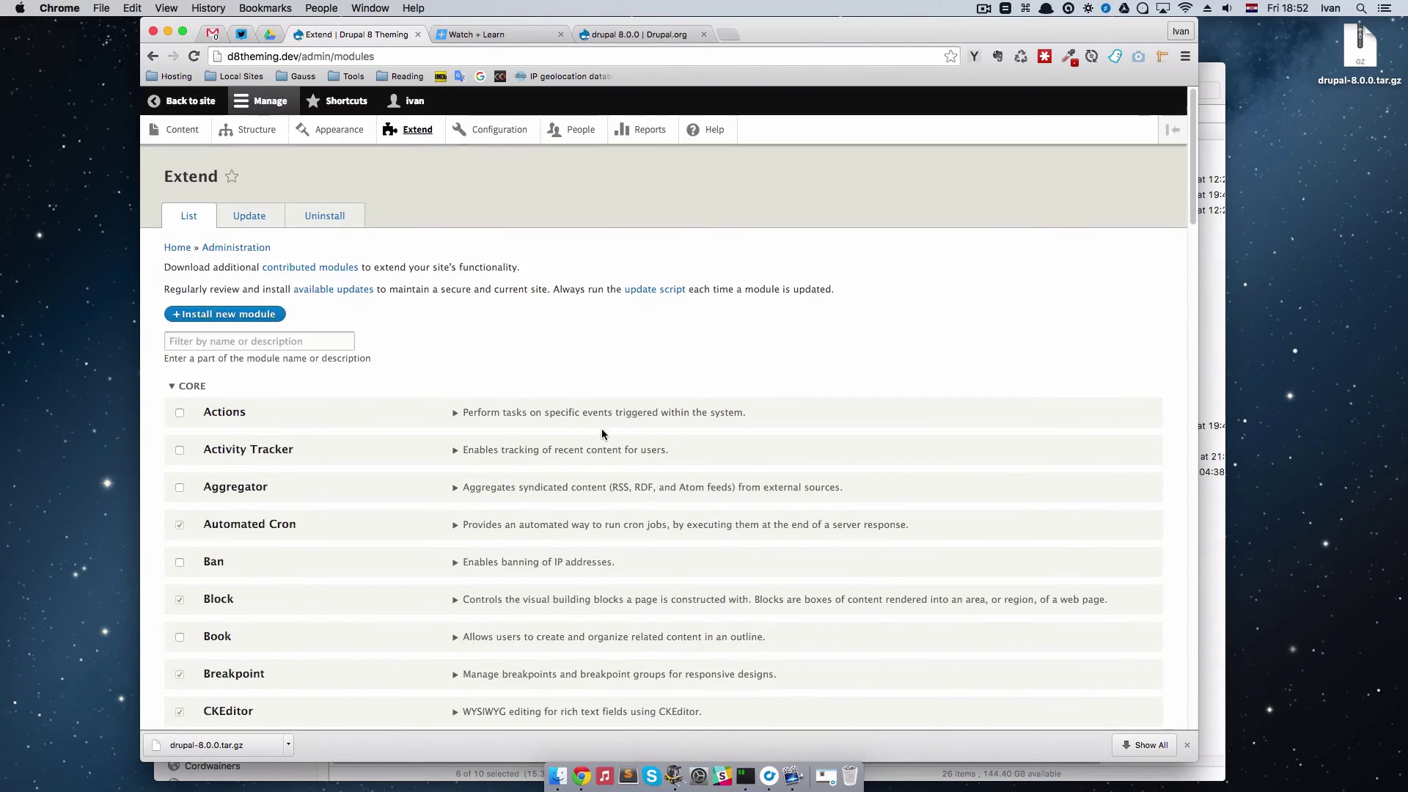
{"action": "left_click", "coordinate": [499, 130]}
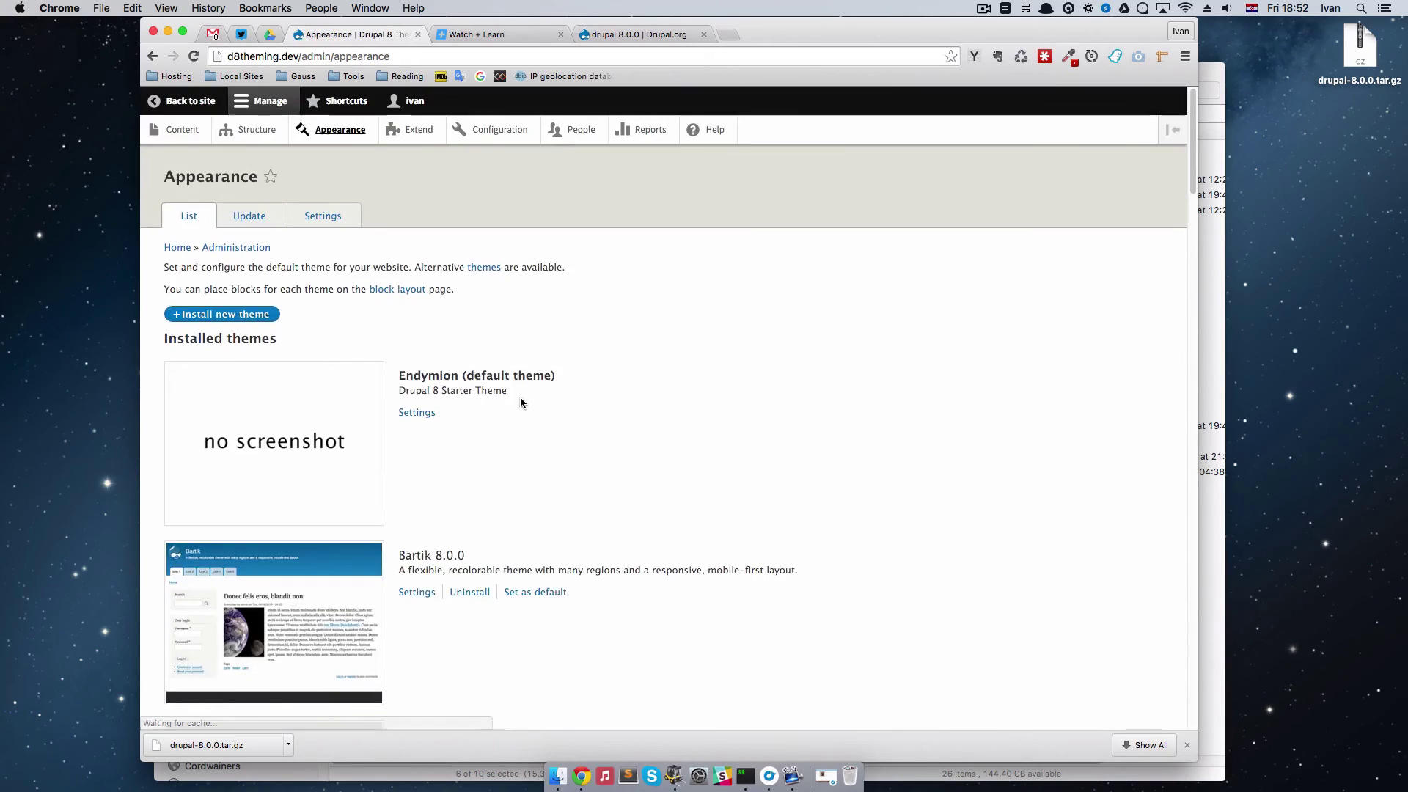
{"action": "left_click", "coordinate": [415, 131]}
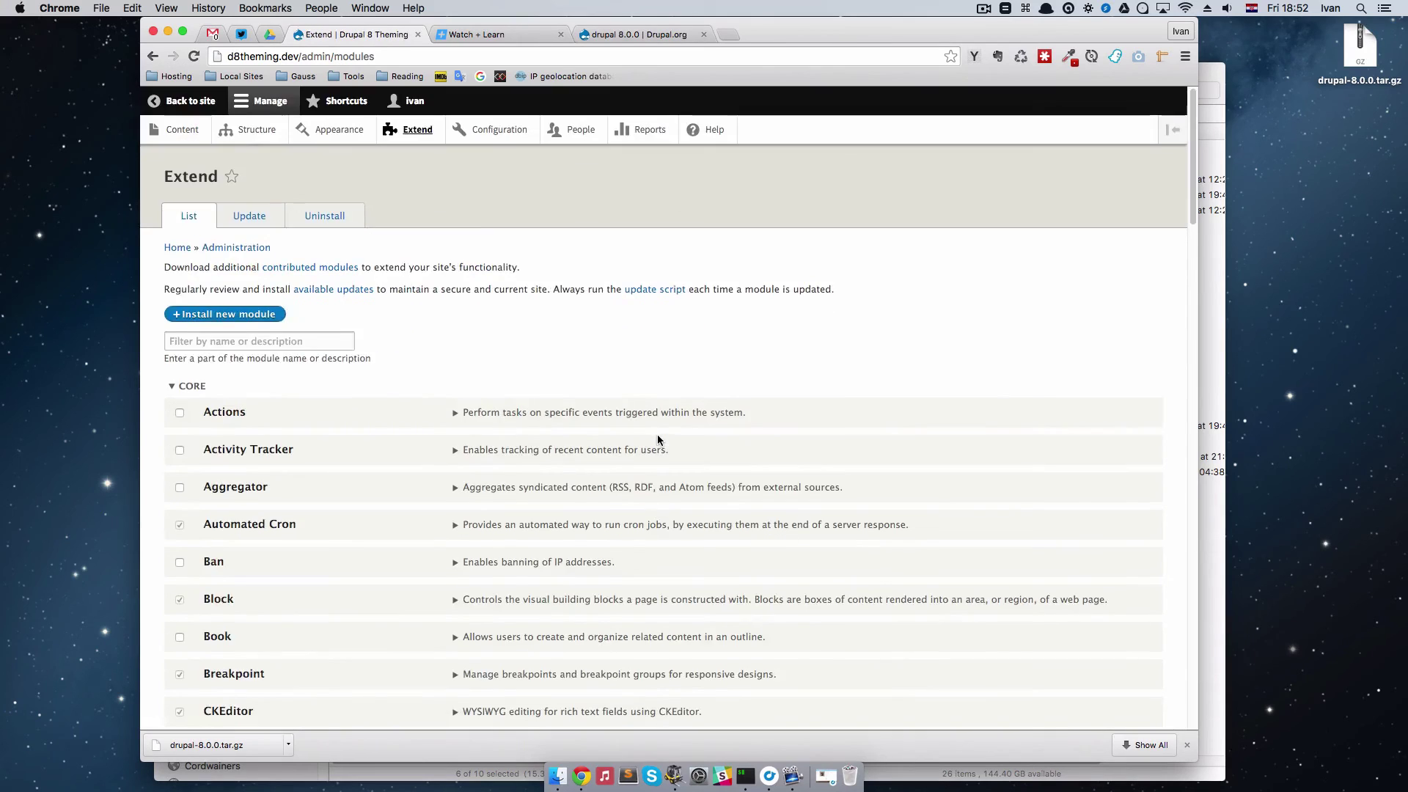
Expand the Actions module details and check that its version reads 8.0.0
{"action": "scroll", "coordinate": [414, 398], "scroll_direction": "down", "scroll_amount": 3}
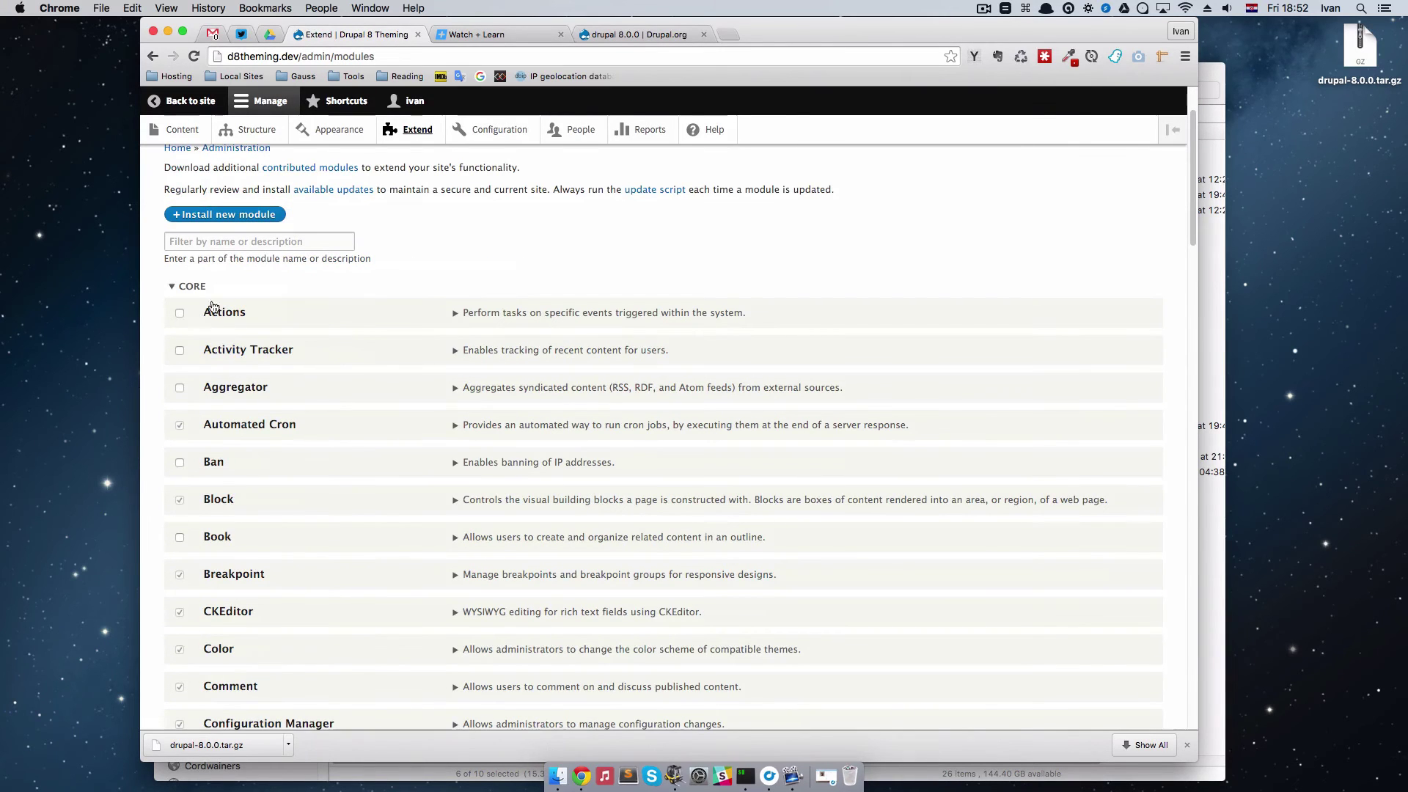
{"action": "left_click", "coordinate": [453, 314]}
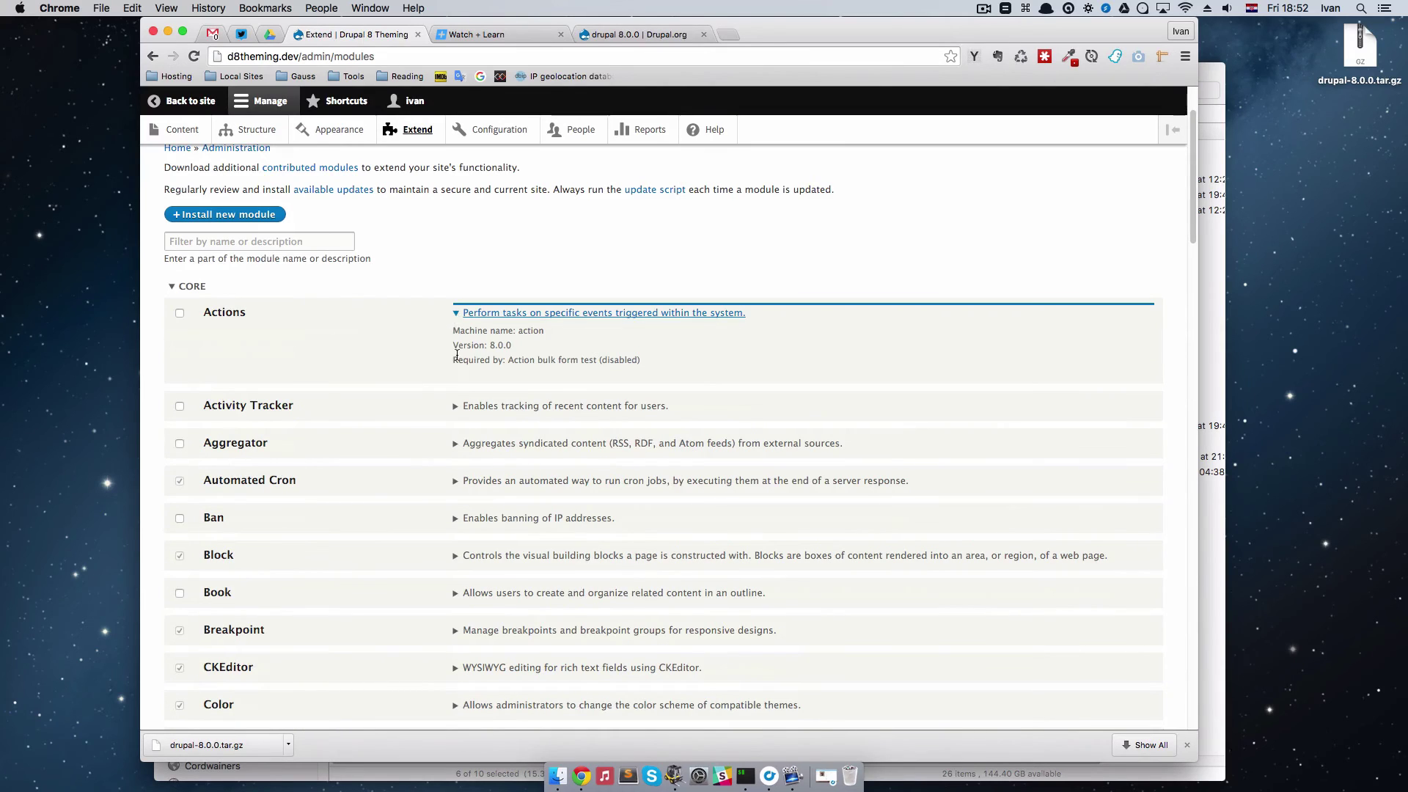
{"action": "left_click_drag", "start_coordinate": [454, 345], "coordinate": [504, 352]}
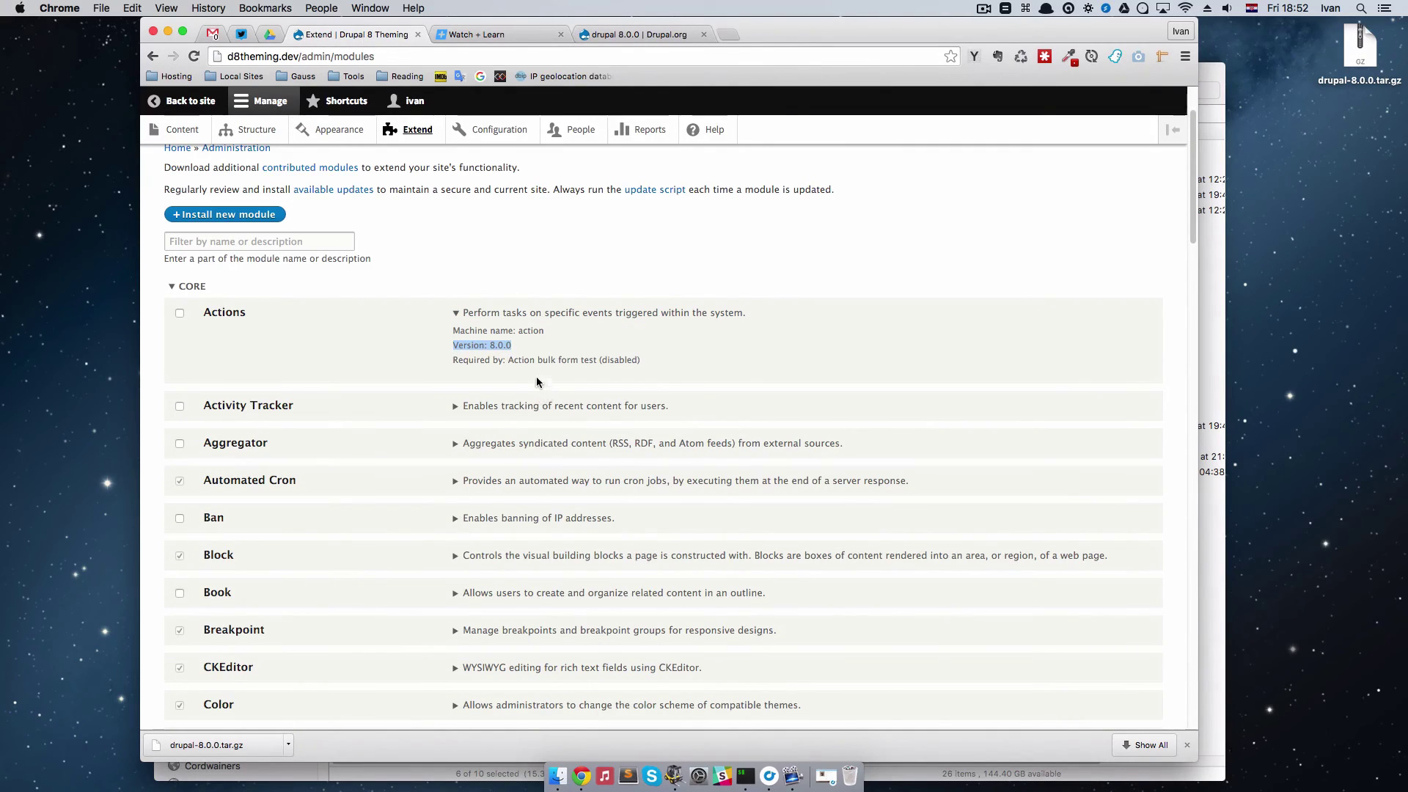
{"action": "left_click", "coordinate": [513, 349]}
{"action": "scroll", "coordinate": [714, 514], "scroll_direction": "down", "scroll_amount": 5}
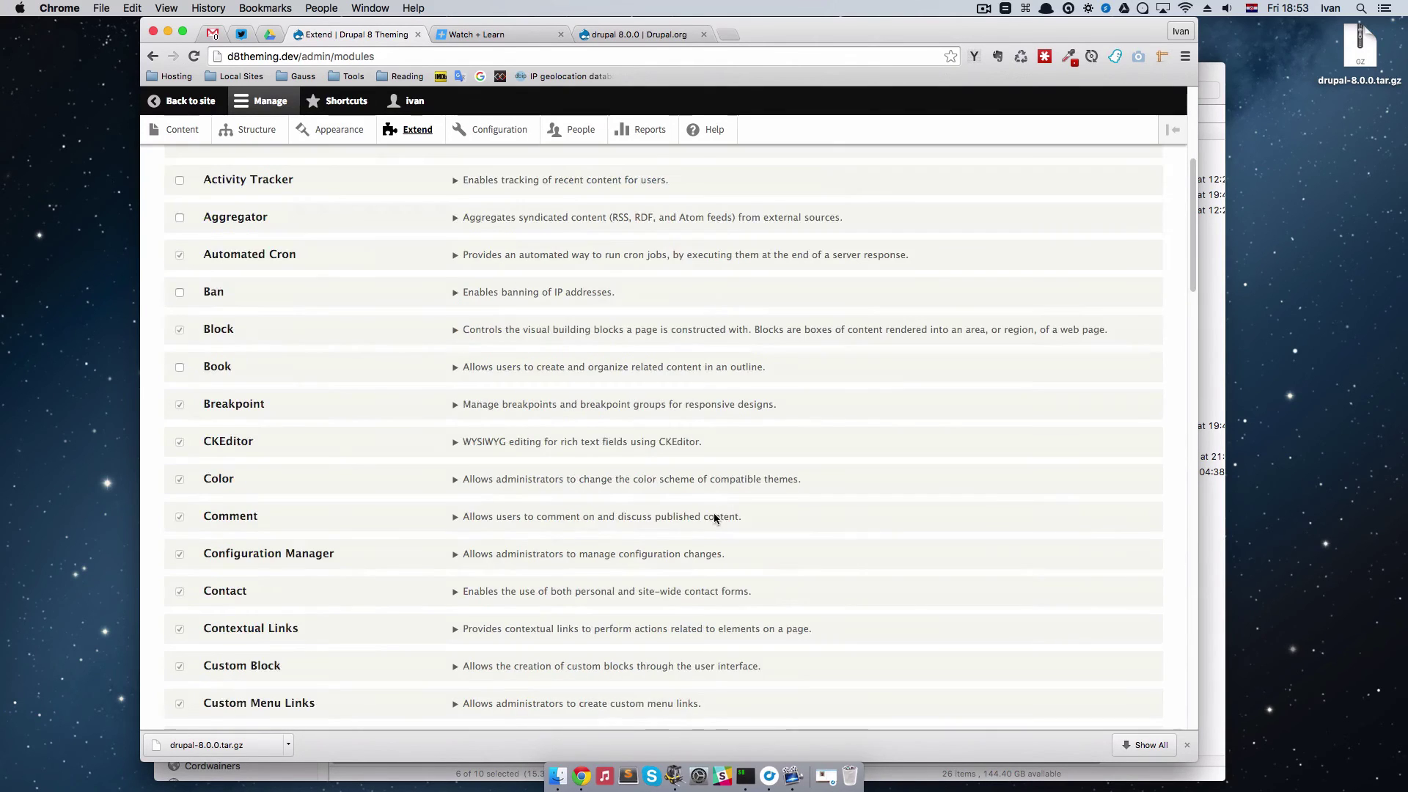
{"action": "scroll", "coordinate": [702, 541], "scroll_direction": "down", "scroll_amount": 10}
{"action": "scroll", "coordinate": [703, 541], "scroll_direction": "up", "scroll_amount": 4}
{"action": "scroll", "coordinate": [703, 541], "scroll_direction": "up", "scroll_amount": 12}
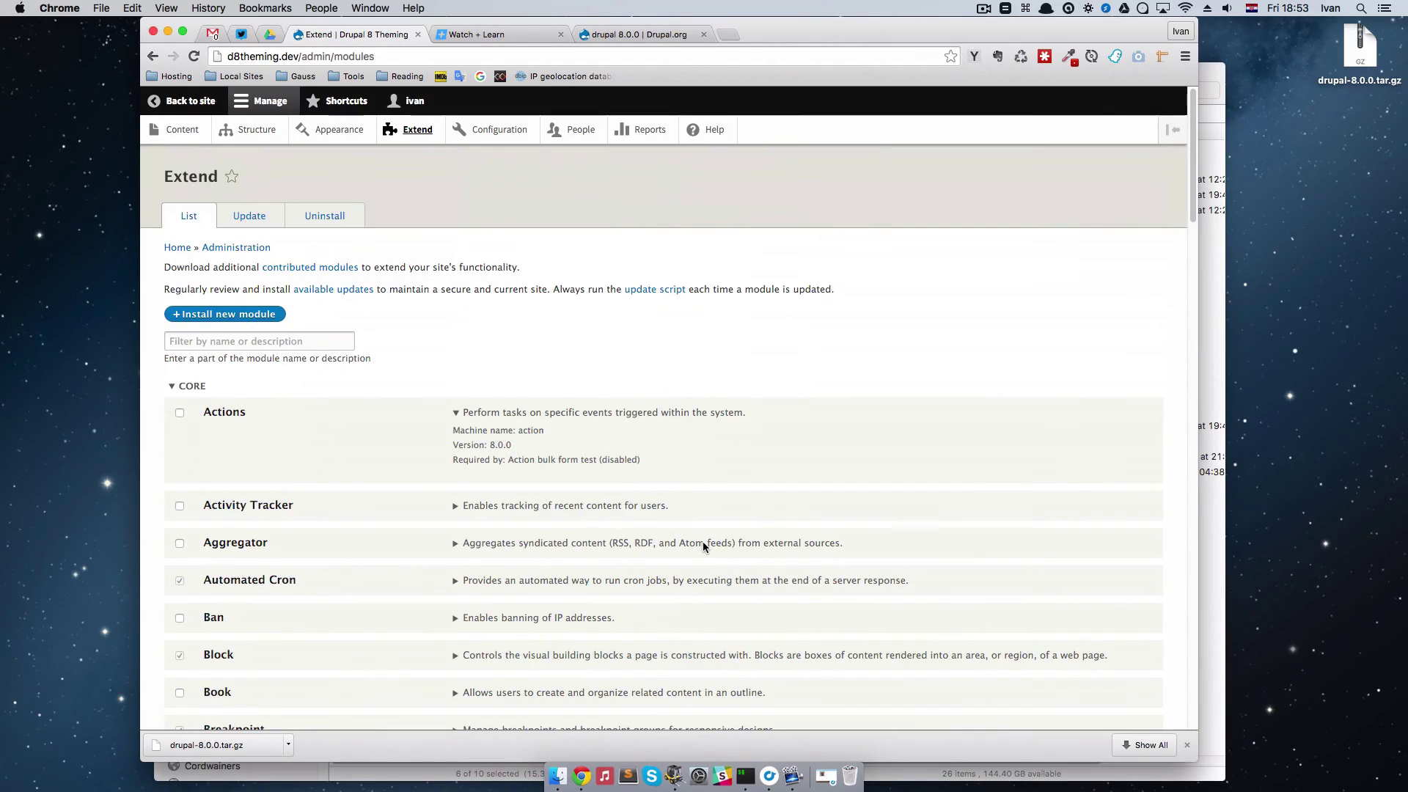